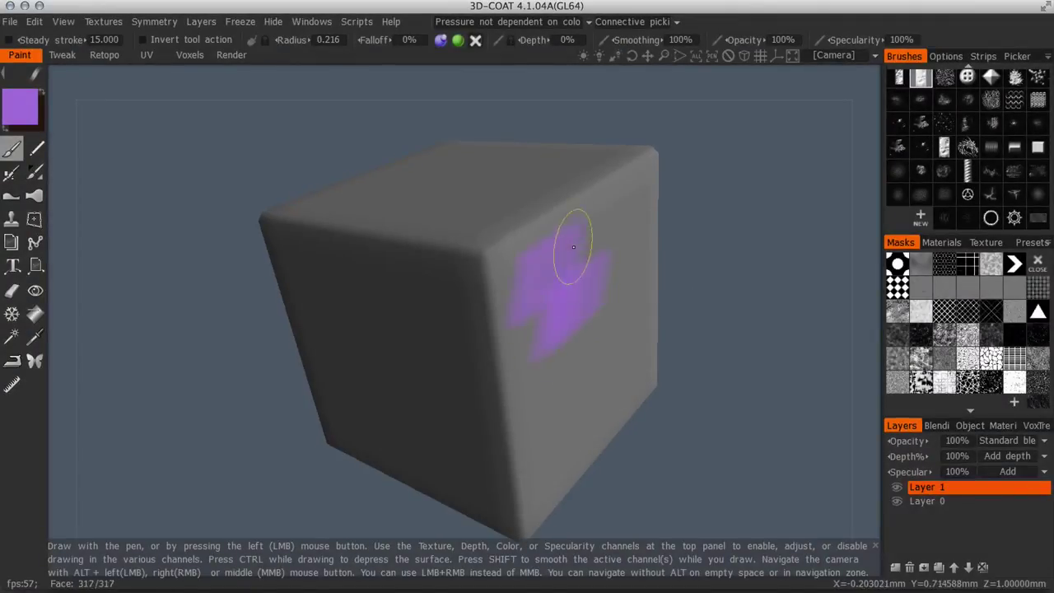
Paint more purple strokes across the cube's front face, reducing the brush radius to 0.108 for the lower strokes
left_click_drag(828, 278, 748, 301)
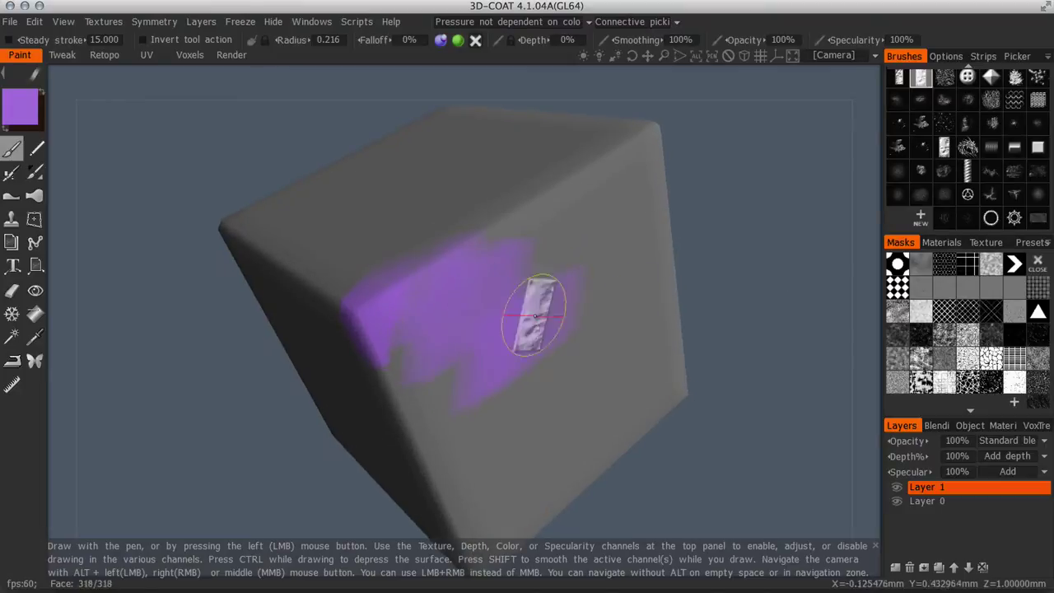
mouse_move(514, 285)
left_mouse_down()
mouse_move(570, 220)
mouse_move(587, 327)
left_mouse_up()
key("bracketleft")
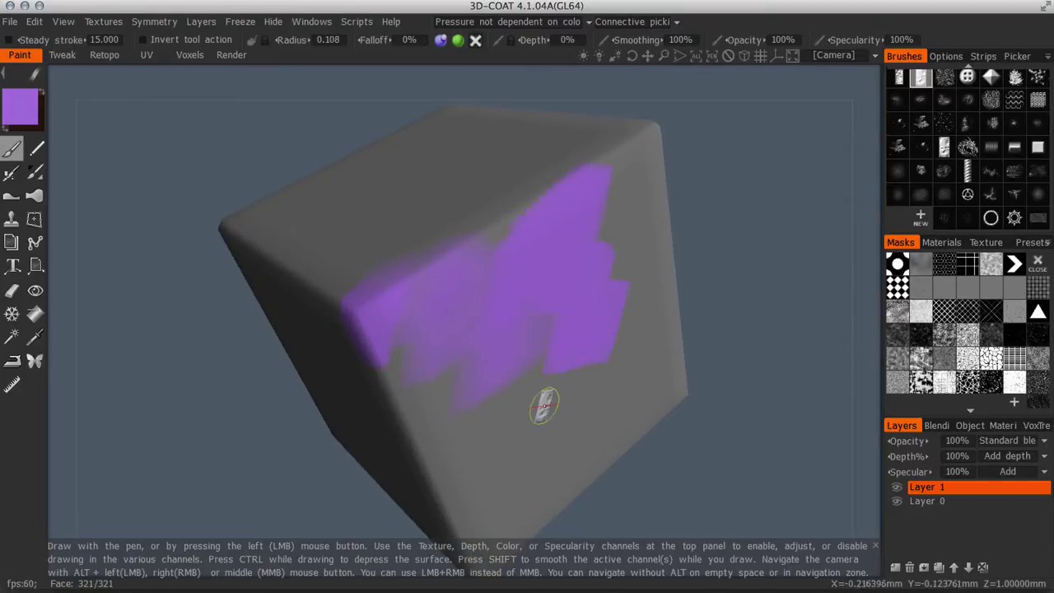
mouse_move(520, 436)
left_mouse_down()
mouse_move(585, 418)
mouse_move(793, 252)
mouse_move(772, 378)
mouse_move(490, 344)
left_mouse_up()
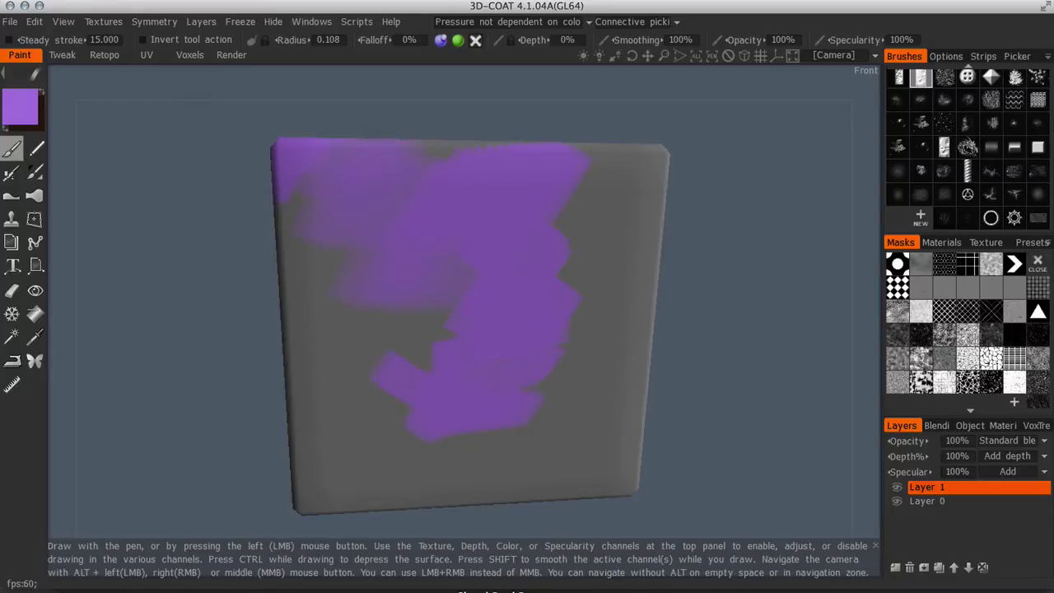
Switch to Photoshop, paint several overlapping black strokes with the size 90 textured brush, and return to 3D-Coat
left_click(472, 592)
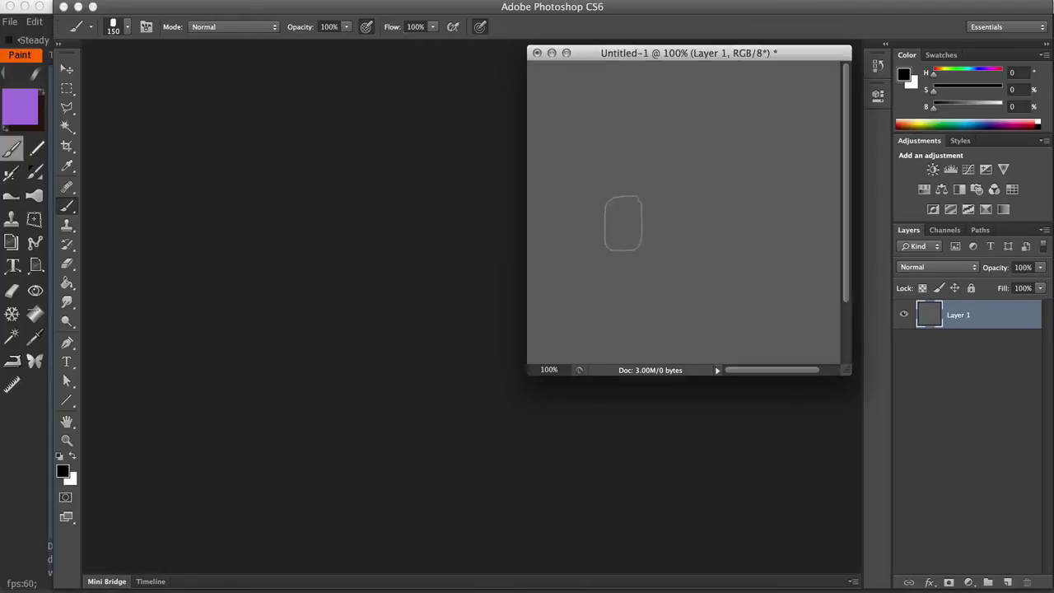
left_click_drag(589, 216, 684, 208)
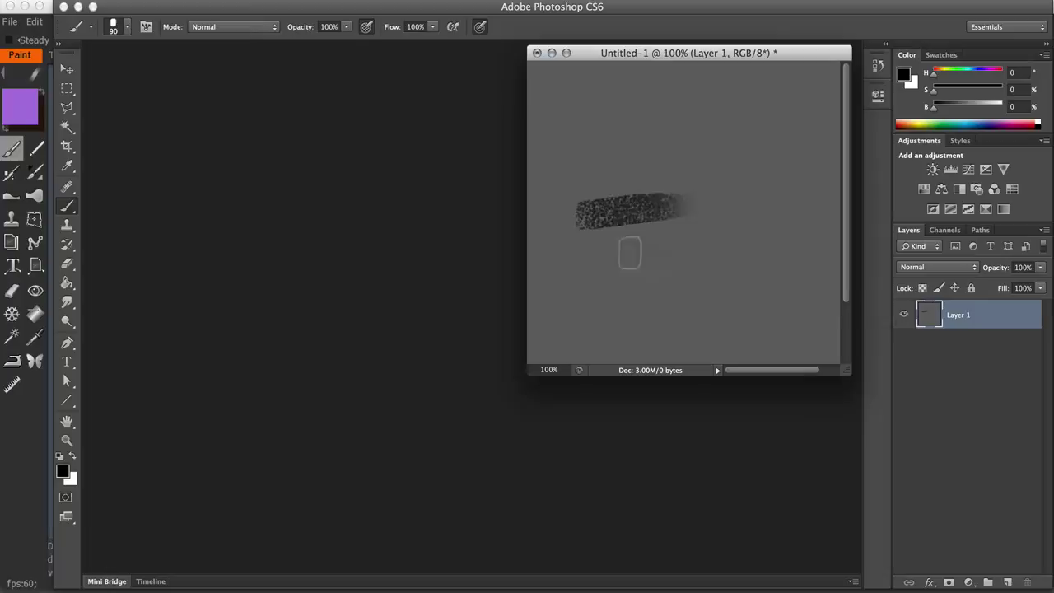
mouse_move(597, 260)
left_mouse_down()
mouse_move(709, 239)
mouse_move(688, 210)
mouse_move(744, 264)
mouse_move(692, 280)
mouse_move(732, 224)
mouse_move(668, 177)
mouse_move(797, 237)
left_mouse_up()
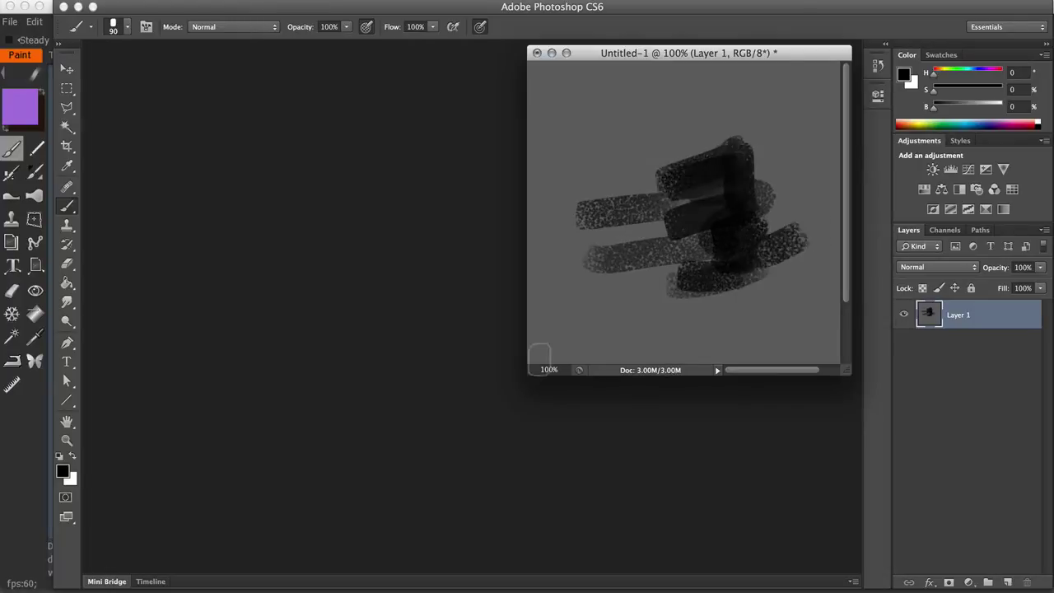
left_click(37, 491)
Look through the Materials and Masks palettes and the list of available popup windows, including the Masks entry
left_click(948, 242)
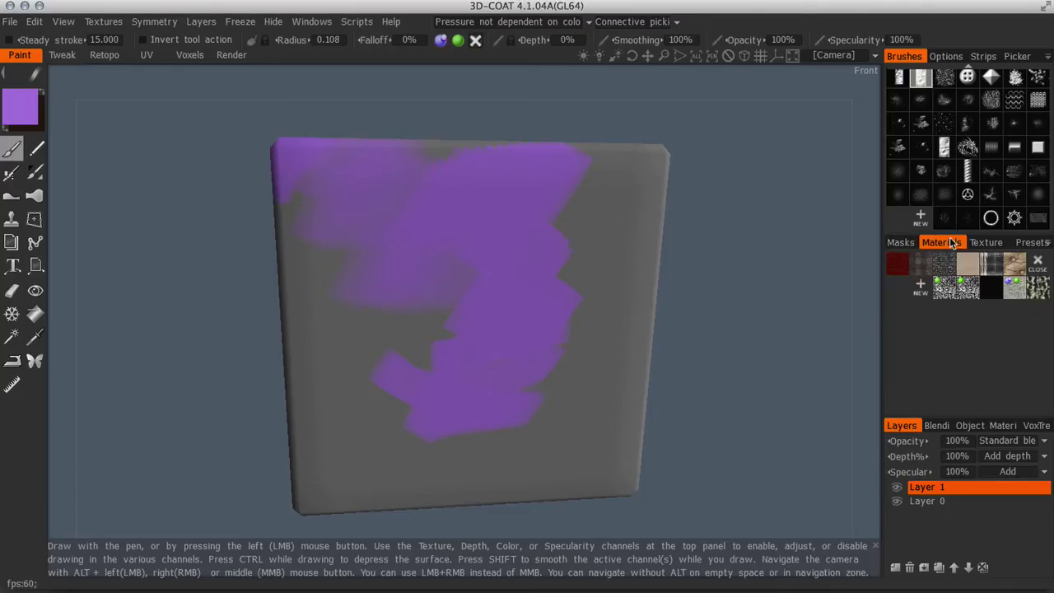
left_click(906, 244)
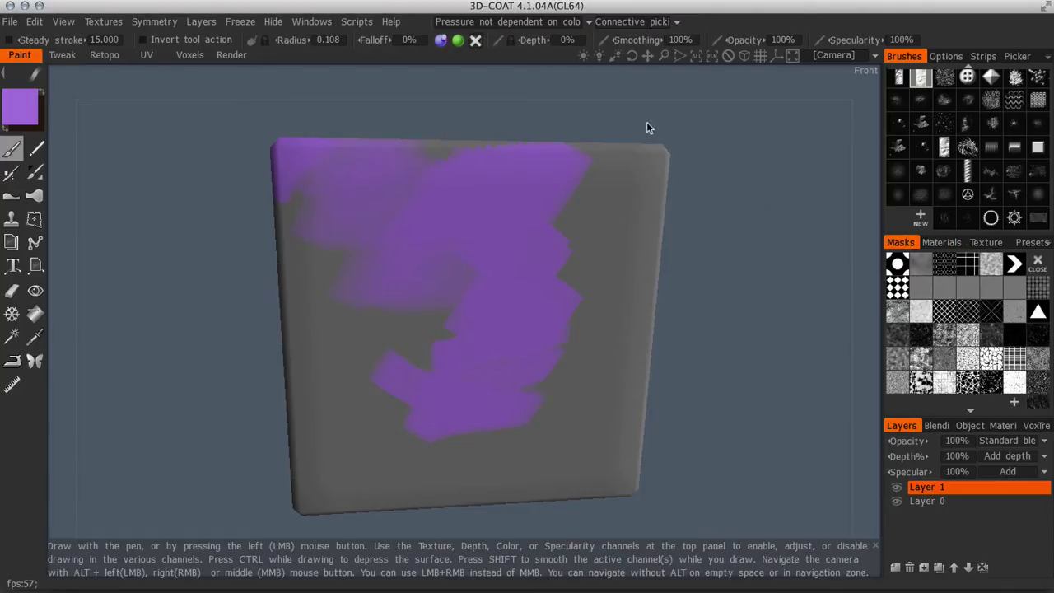
left_click(319, 23)
mouse_move(329, 45)
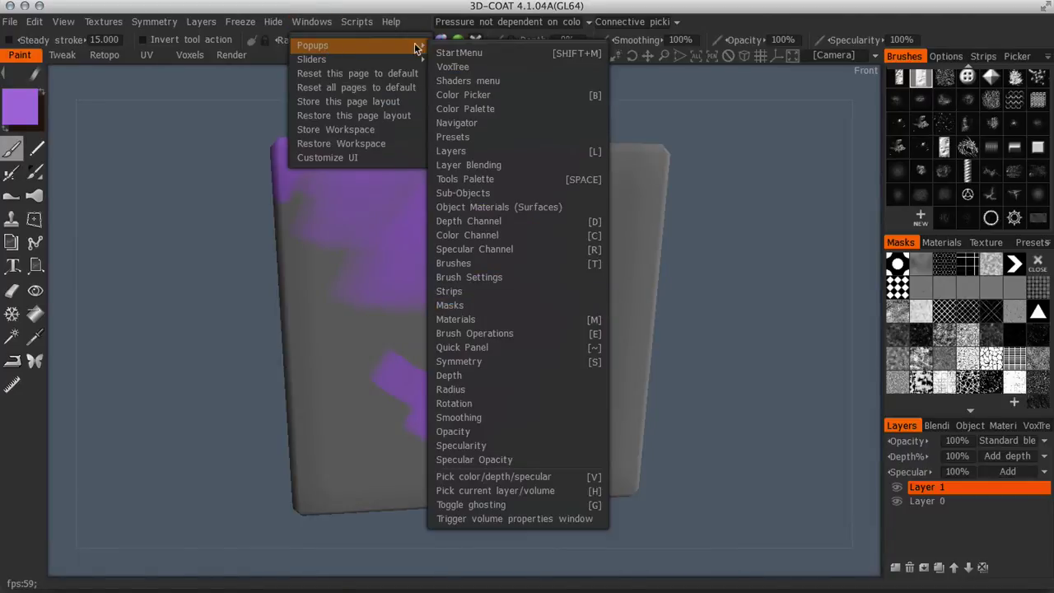
left_click(561, 305)
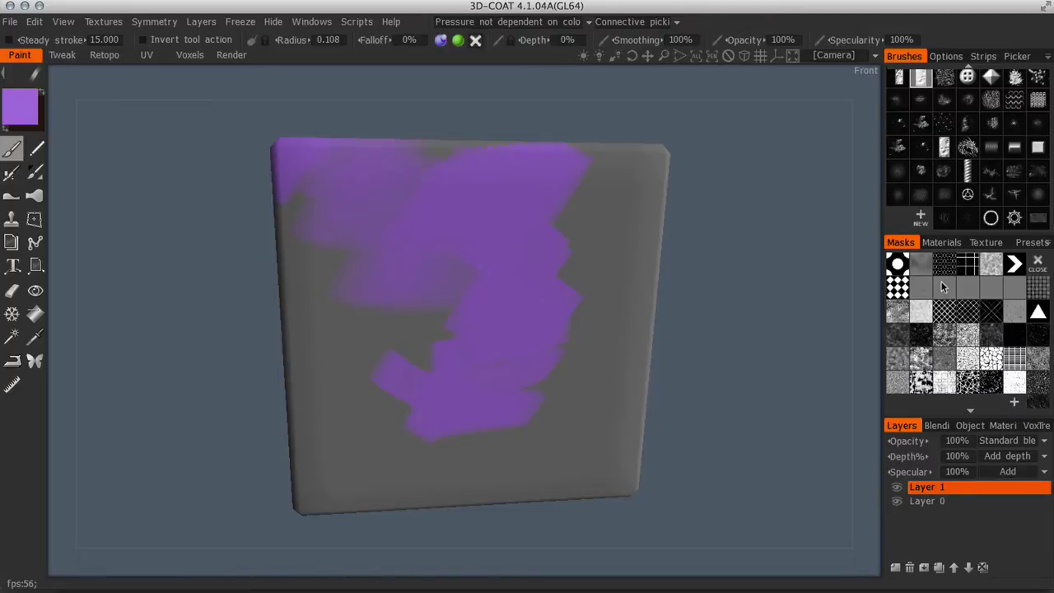
Select the black-and-white diamond checker mask, try a 20% preview opacity, and set it back to 5%
left_click(900, 287)
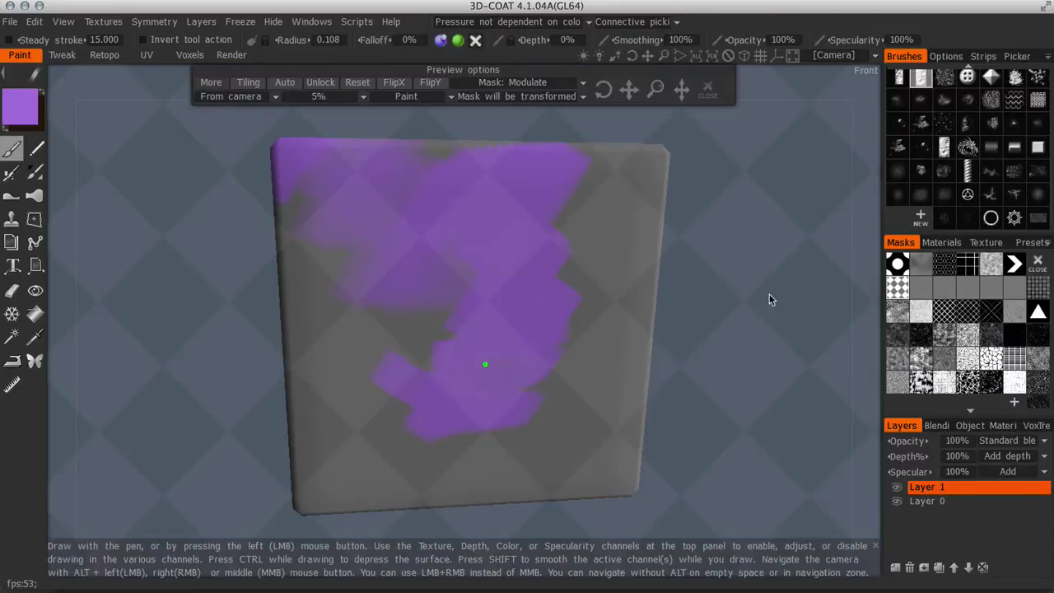
left_click(321, 97)
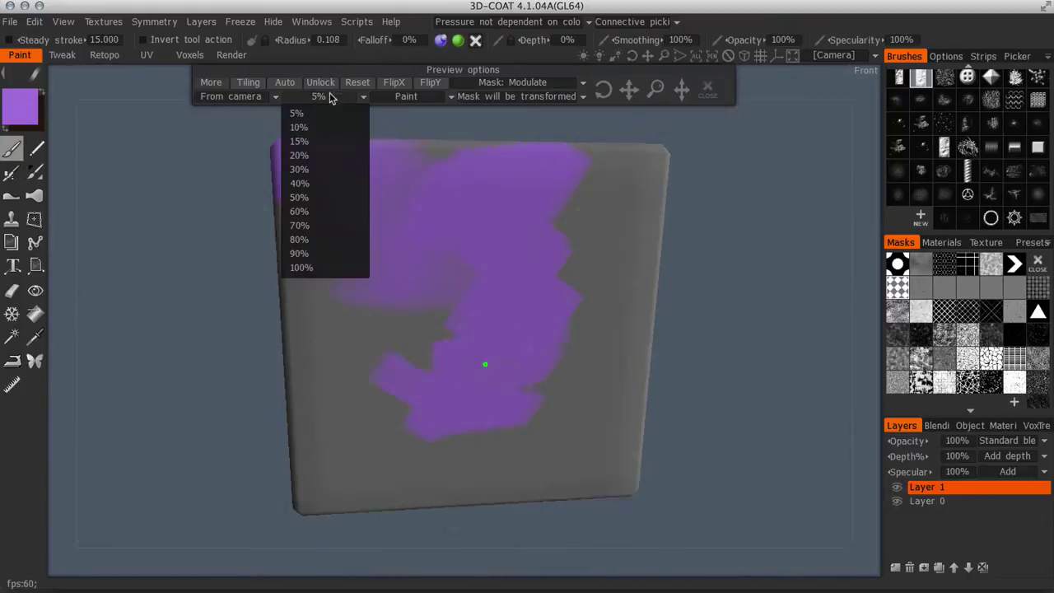
left_click(328, 153)
left_click(334, 100)
left_click(340, 113)
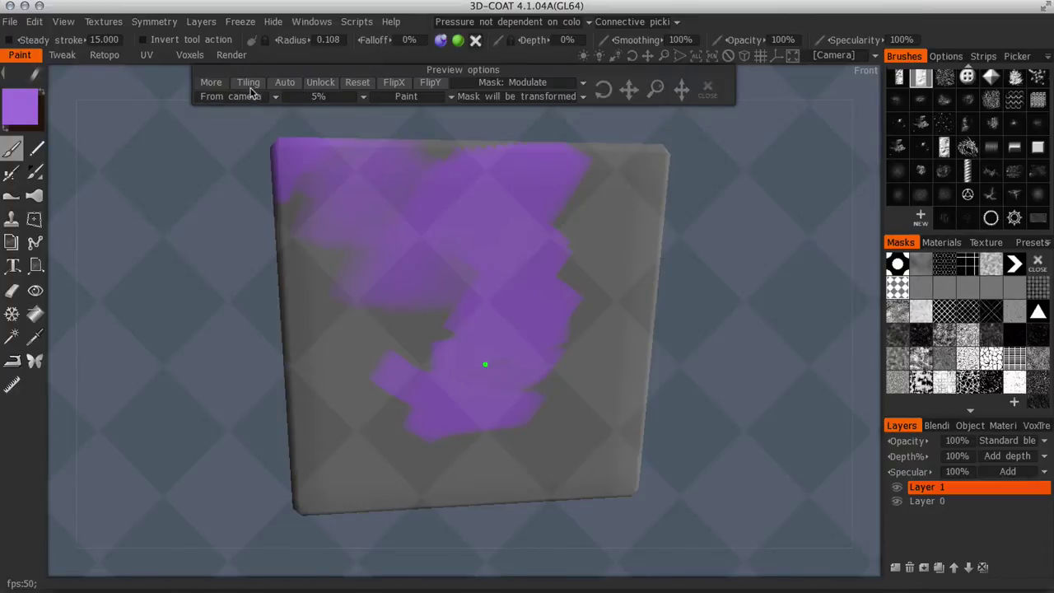
Expand the extra preview options to view the hue, saturation, lightness, brightness, contrast and gamma settings, and collapse them again
left_click(216, 86)
left_click(215, 87)
left_click(216, 87)
left_click(216, 87)
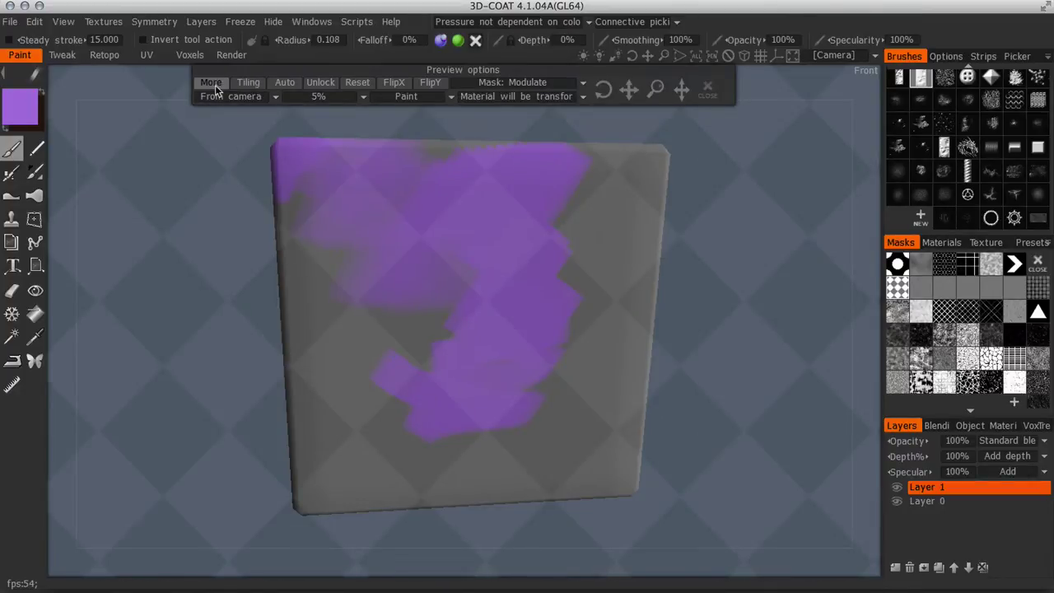
left_click(213, 84)
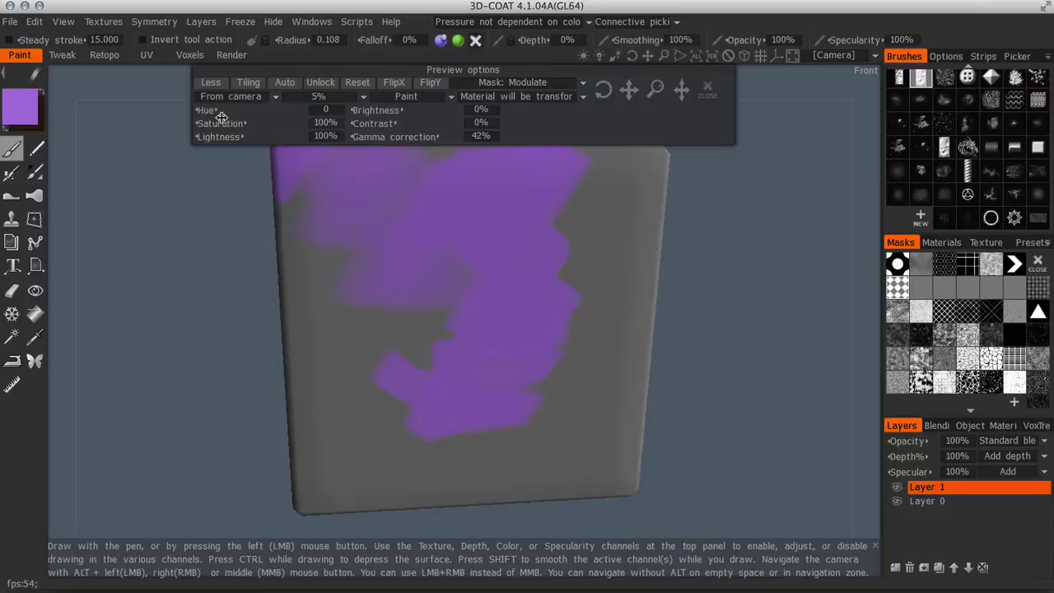
left_click(214, 83)
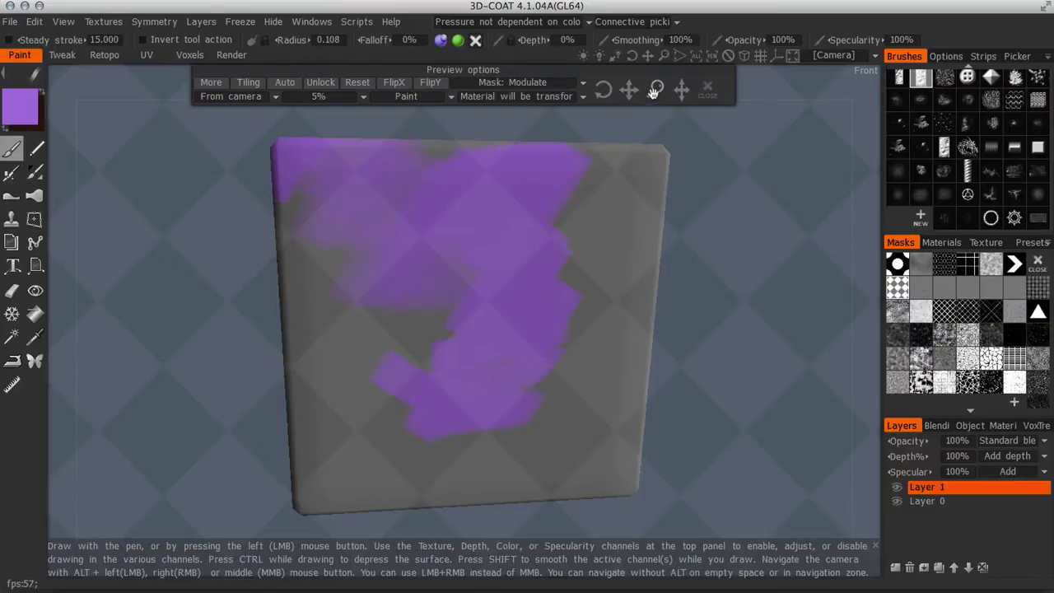
Choose the hexagon mask, scale its pattern down over the cube, and set the preview to Lock
mouse_move(616, 121)
left_mouse_down()
mouse_move(713, 225)
mouse_move(692, 273)
mouse_move(704, 277)
mouse_move(713, 258)
mouse_move(699, 245)
mouse_move(492, 194)
left_mouse_up()
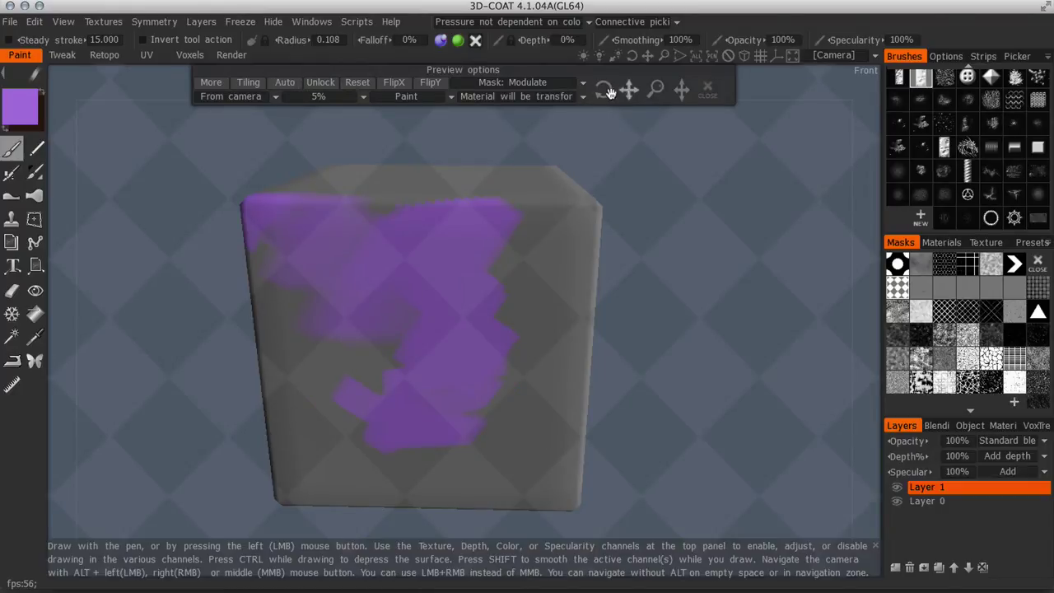
left_click_drag(693, 230, 704, 225)
left_click(948, 268)
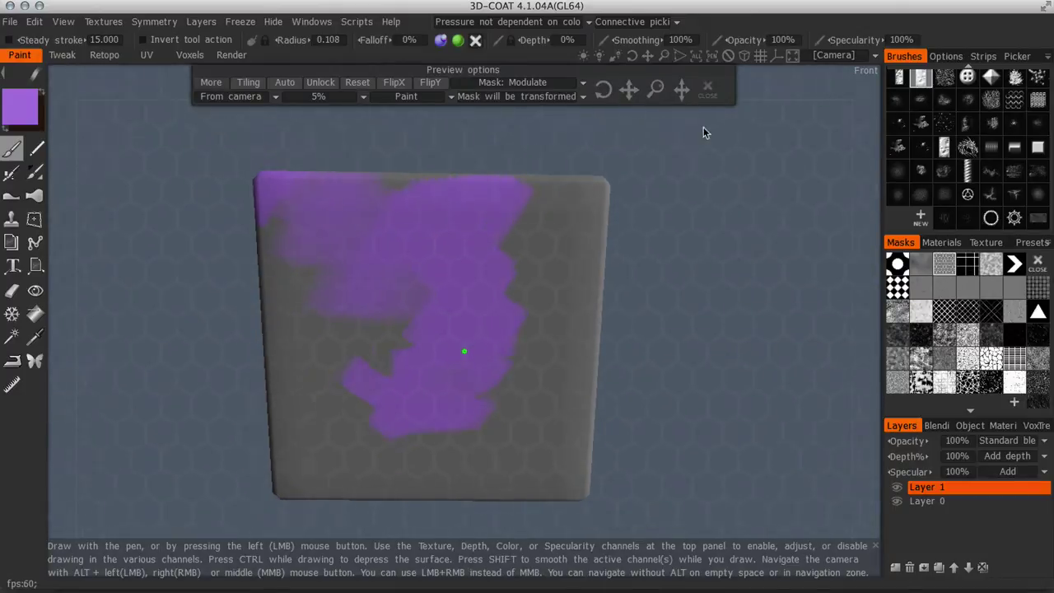
scroll(744, 221, "up", 4)
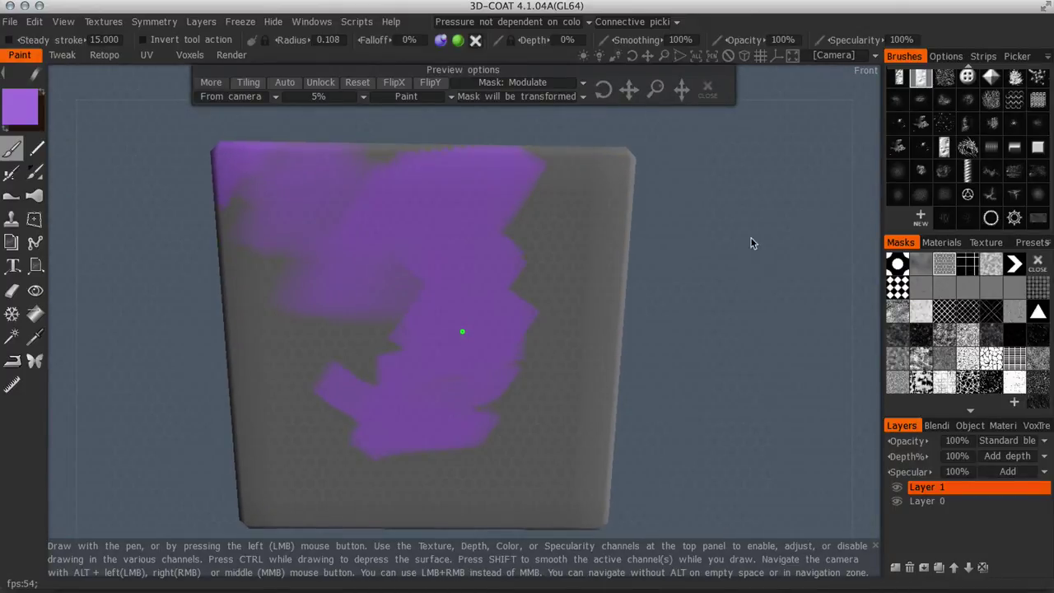
left_click(320, 83)
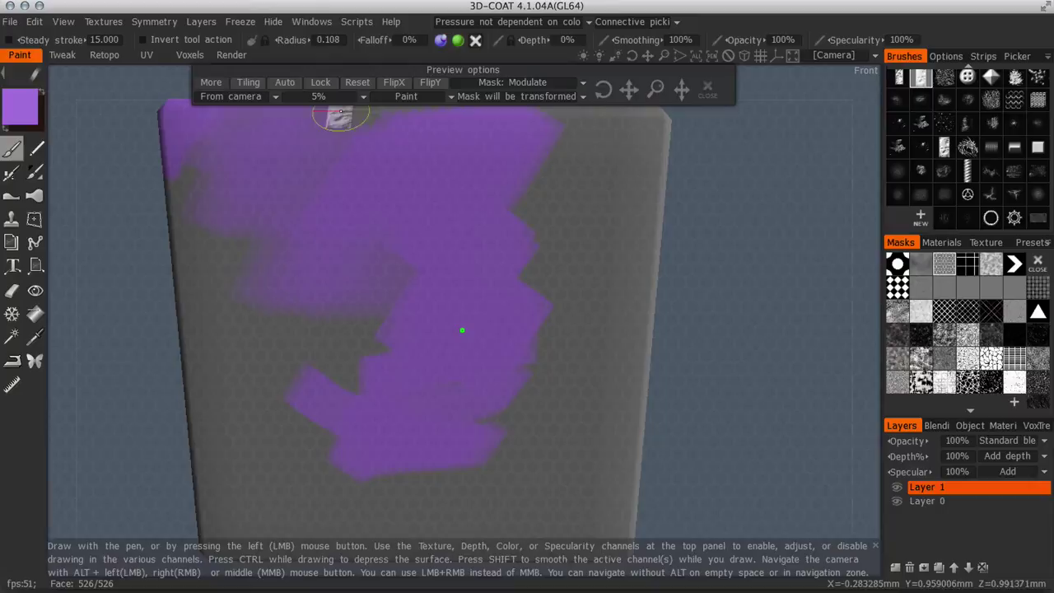
Paint a purple patch through the hexagon mask on the front face beside the existing strokes
scroll(763, 261, "down", 5)
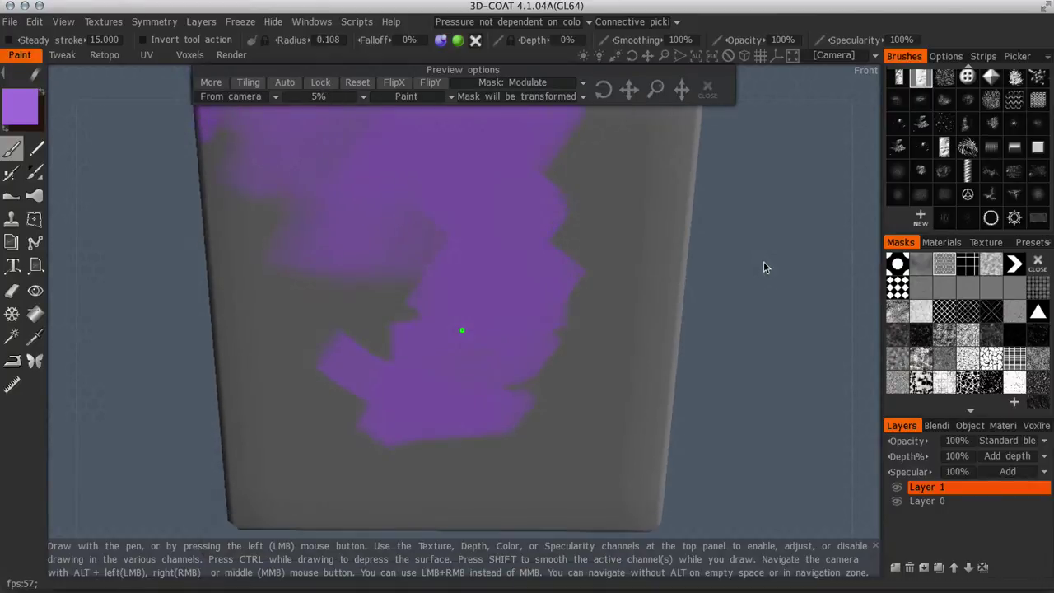
left_click_drag(760, 260, 725, 235)
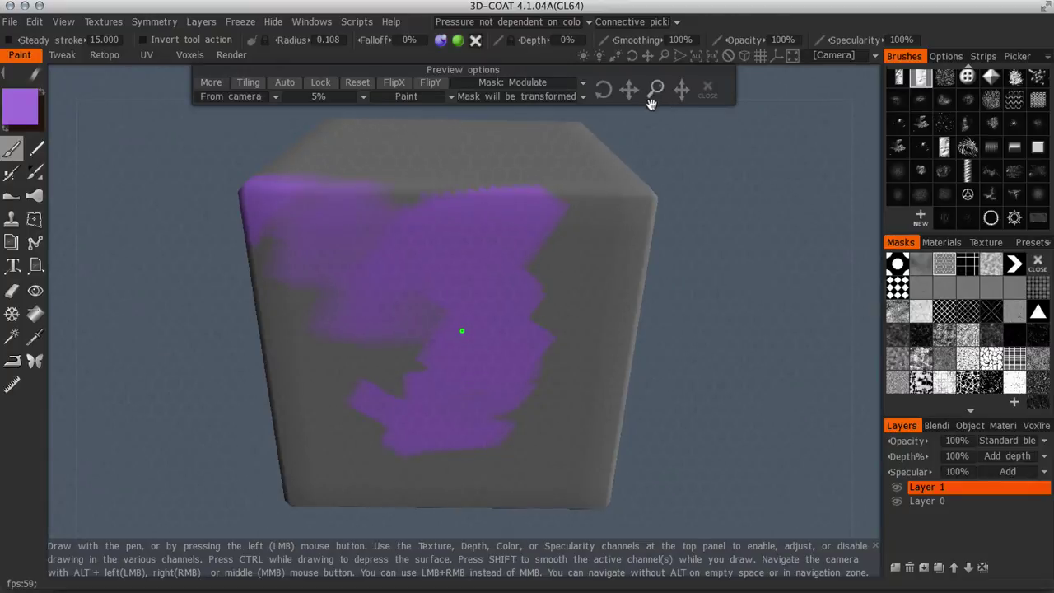
mouse_move(650, 103)
left_mouse_down()
mouse_move(812, 243)
mouse_move(577, 275)
left_mouse_up()
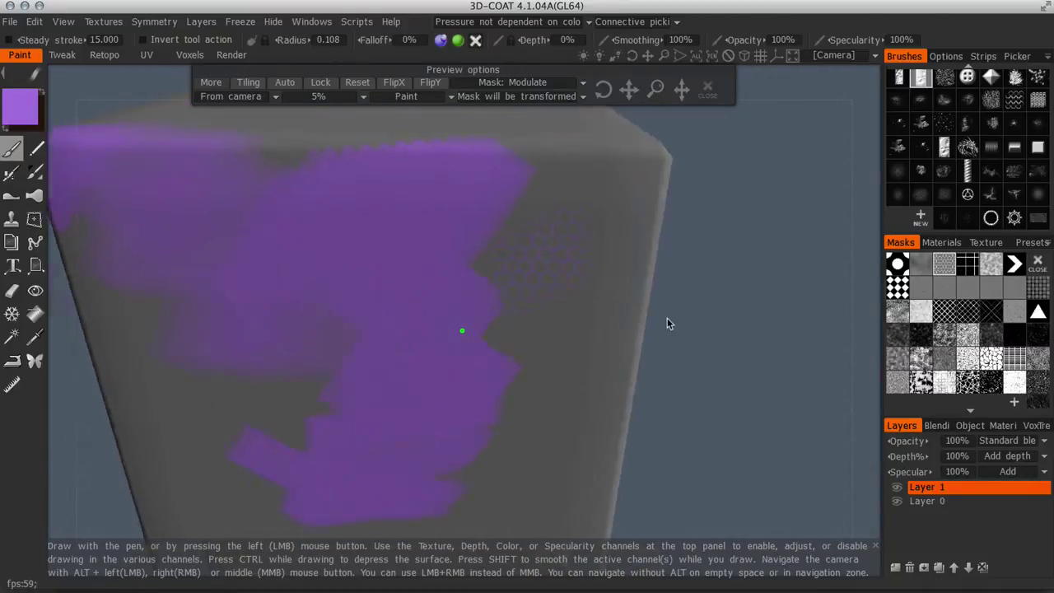
left_click_drag(668, 324, 583, 266)
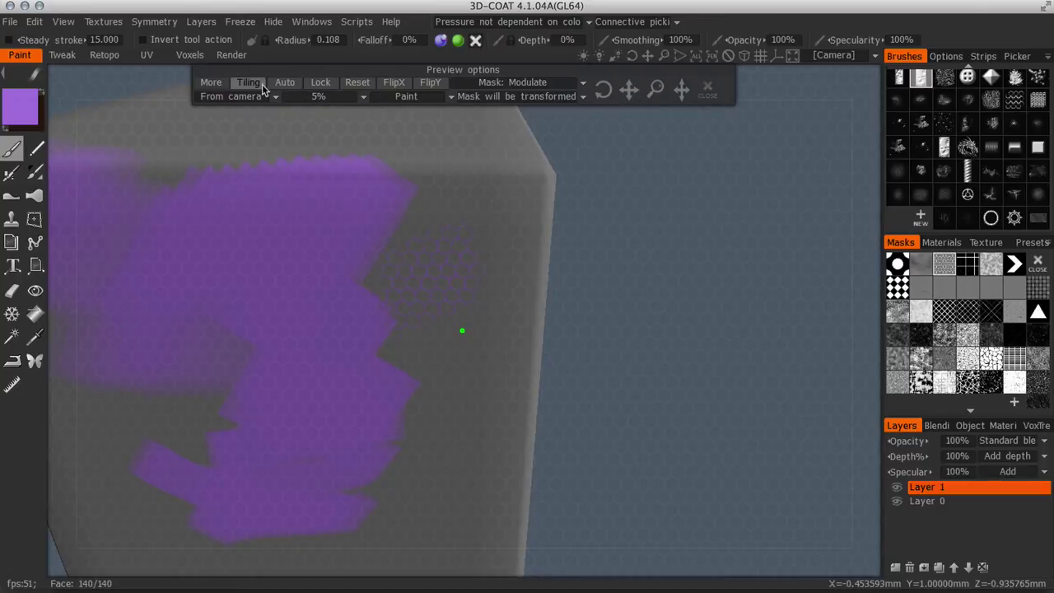
Set the mask preview to Unlock and switch its visibility from Auto through Shown to Hidden
left_click(318, 83)
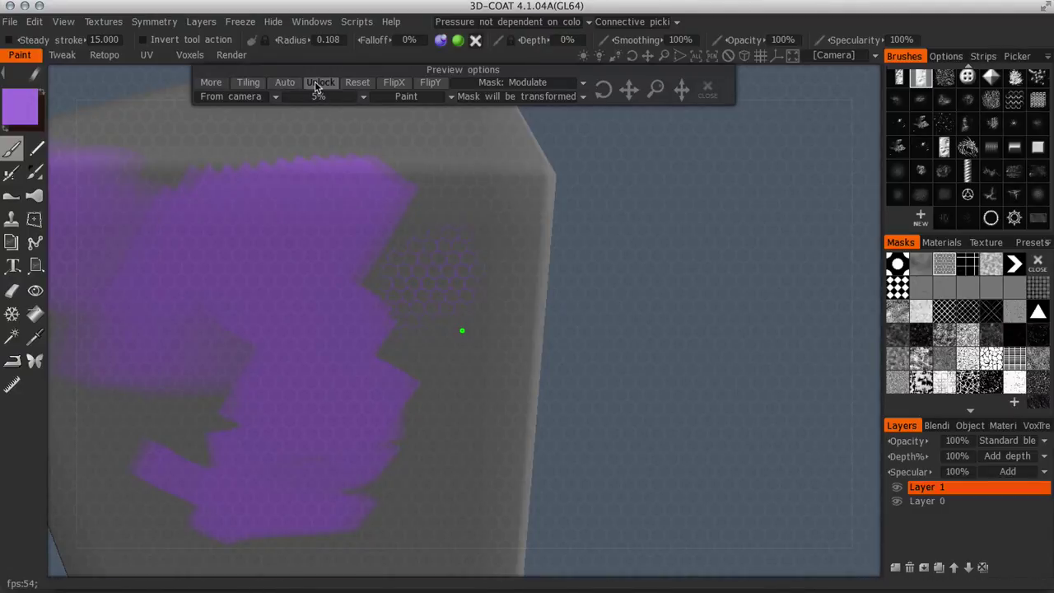
left_click(285, 85)
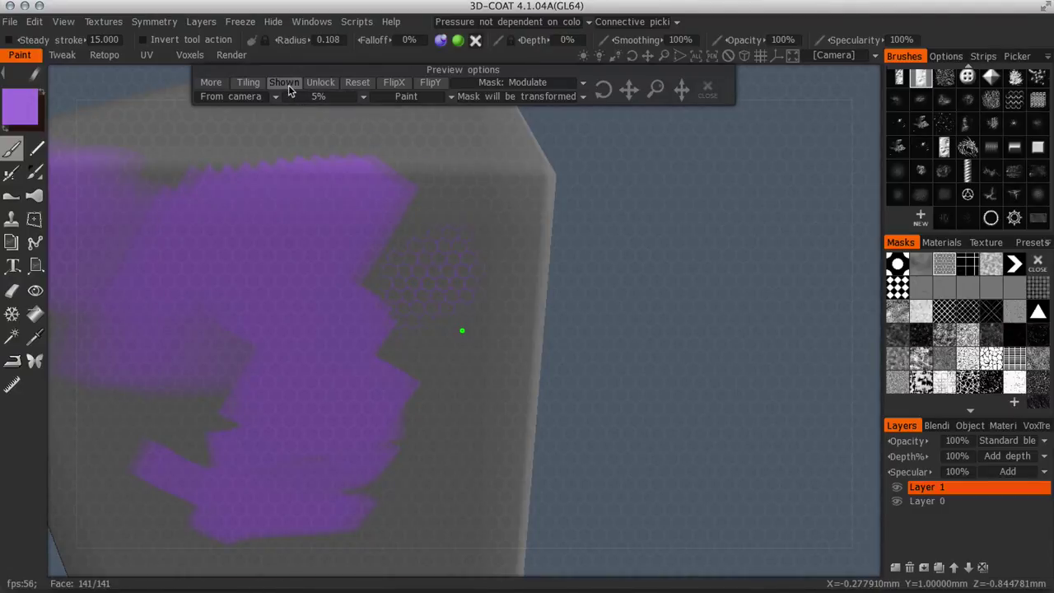
left_click_drag(700, 353, 617, 350)
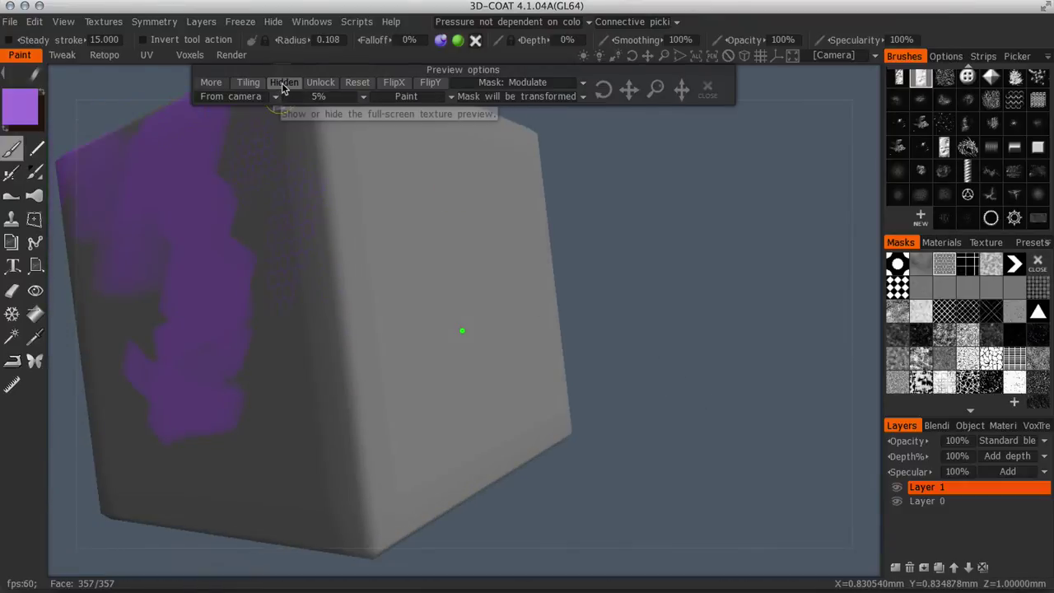
left_click_drag(661, 265, 706, 316)
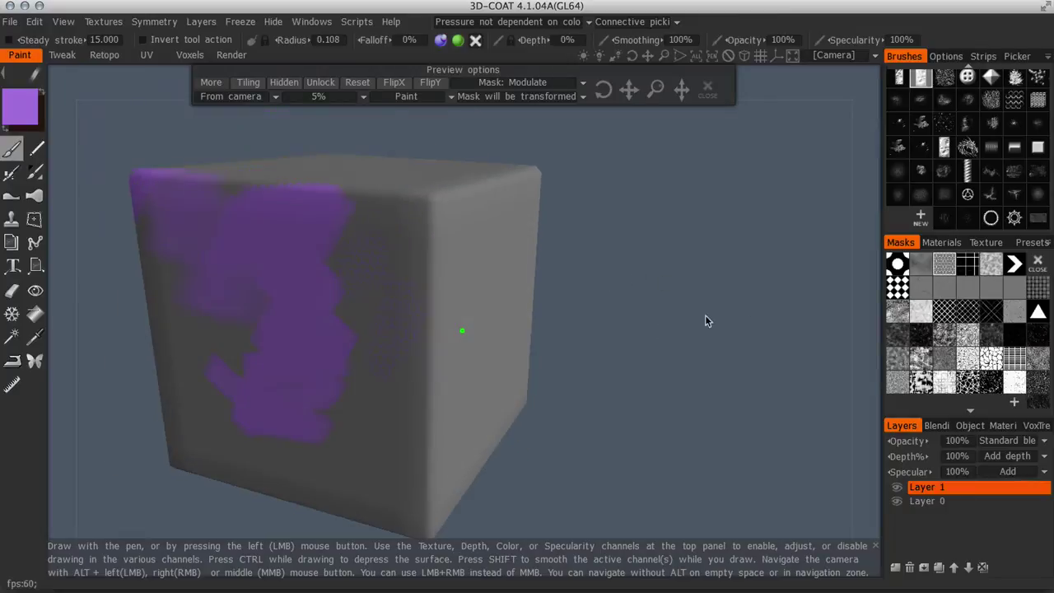
Add a new mask to the Masks palette from an image file and set the preview visibility to Auto
left_click(1017, 405)
double_click(494, 124)
scroll(700, 312, "up", 3)
scroll(702, 316, "up", 1)
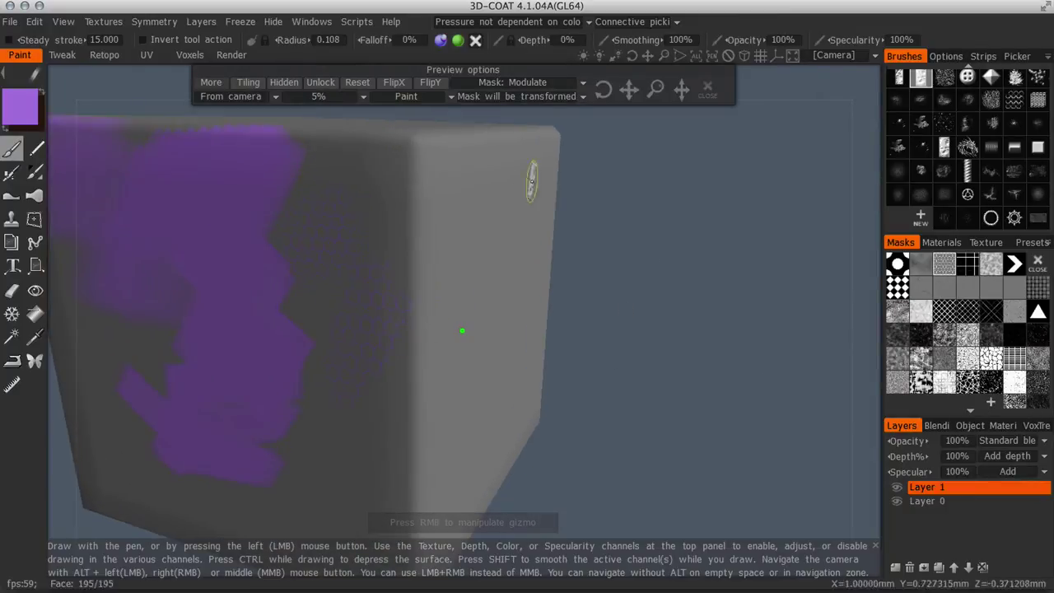
left_click(288, 86)
Set the preview visibility to Hidden and paint a purple speckled patch through the fine-grained mask on the cube's blank side face
left_click_drag(651, 235, 687, 320)
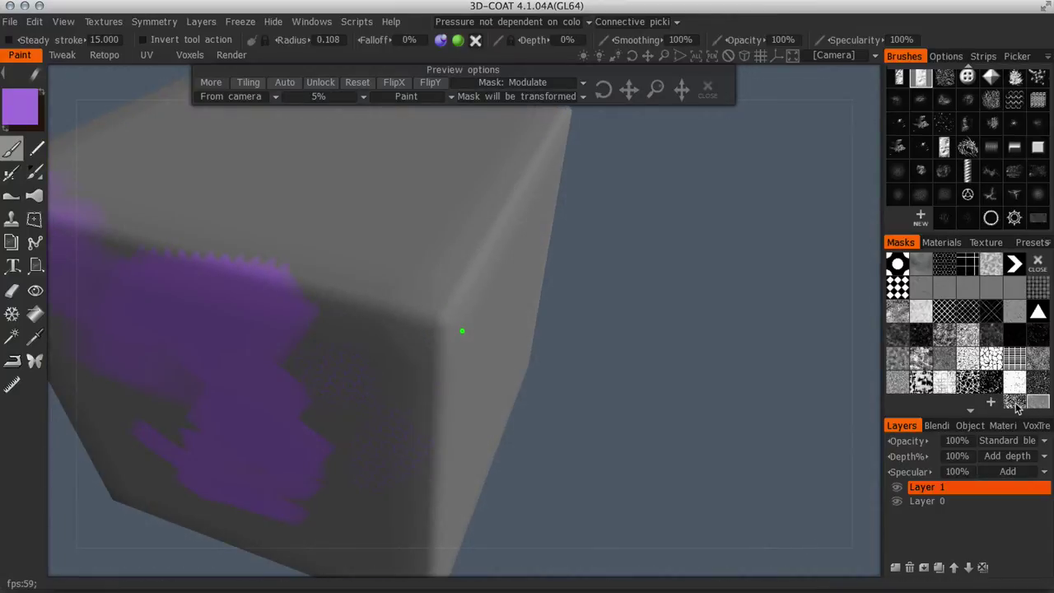
middle_click_drag(666, 376, 737, 317)
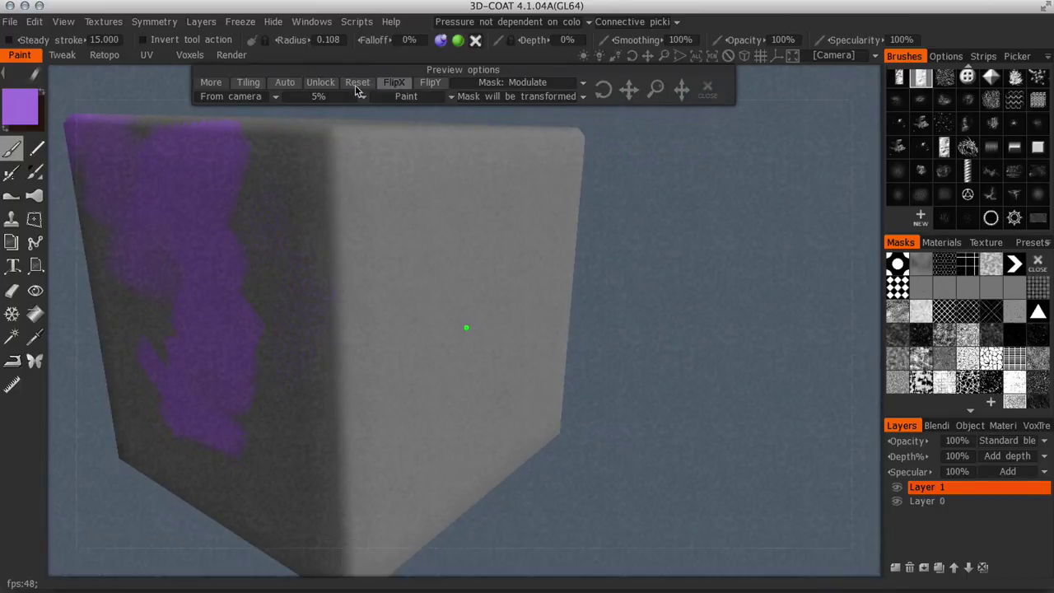
left_click(292, 86)
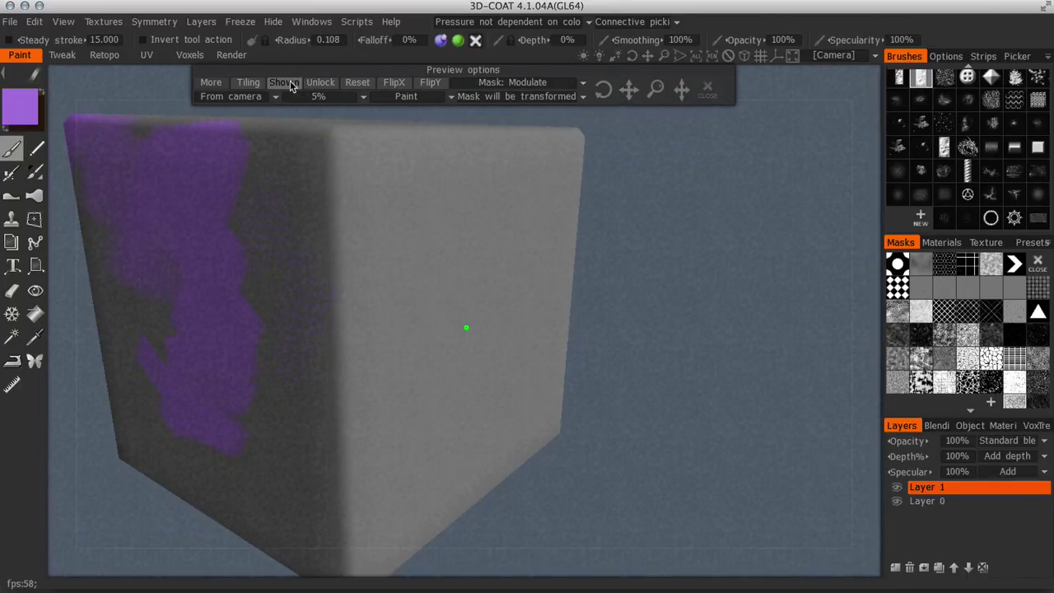
left_click(292, 86)
left_click_drag(671, 328, 569, 330)
mouse_move(398, 311)
left_mouse_down()
mouse_move(463, 260)
mouse_move(430, 313)
mouse_move(513, 259)
mouse_move(438, 278)
mouse_move(520, 216)
left_mouse_up()
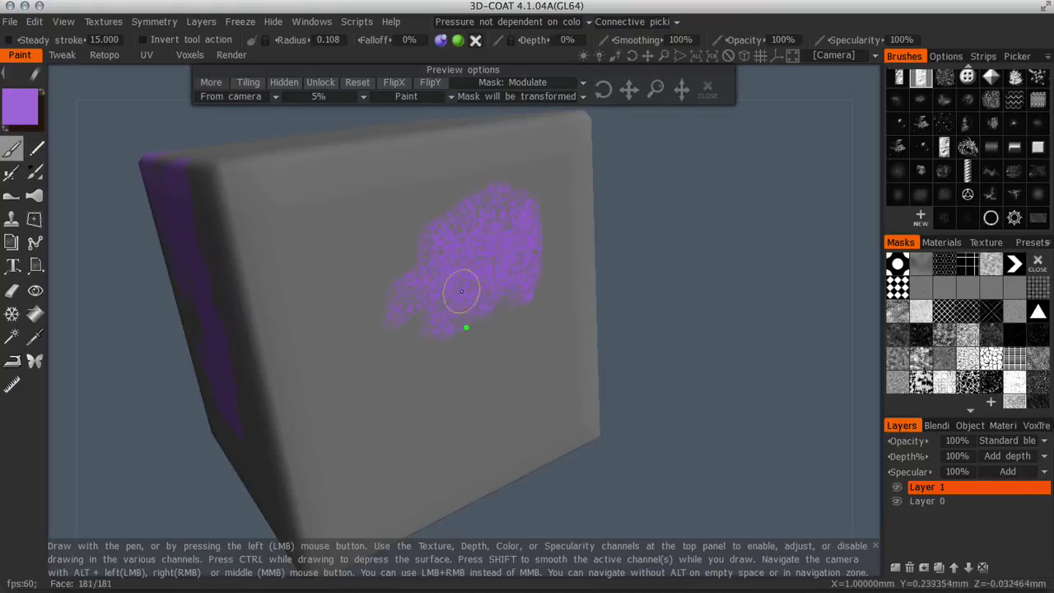
Enlarge the brush radius to 0.172 while extending the speckled patch, and reduce the radius to 0.124
key("bracketright")
key("bracketright")
key("bracketright")
key("bracketright")
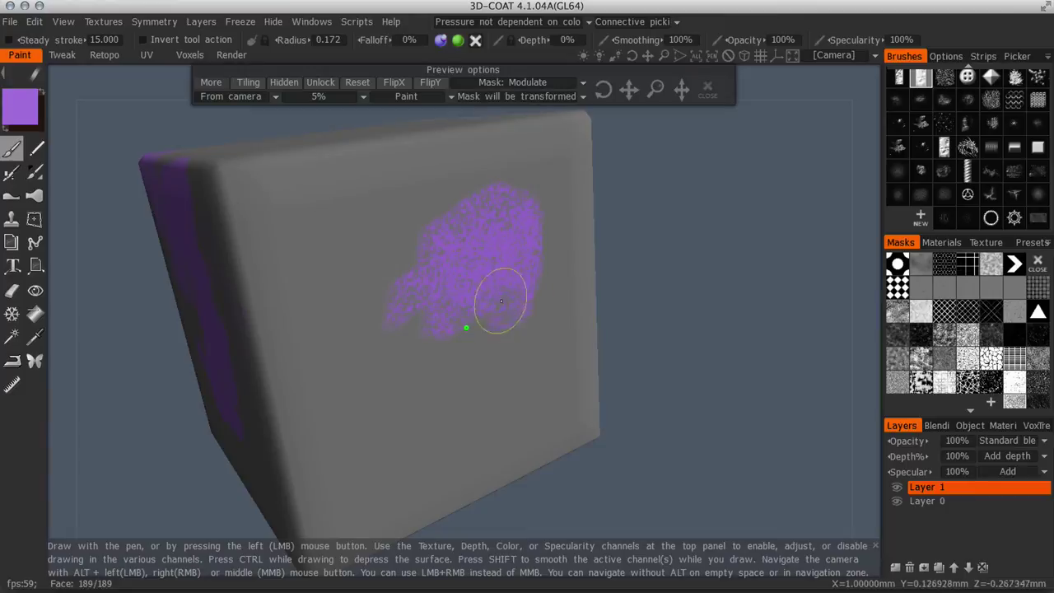
mouse_move(501, 302)
right_mouse_down()
mouse_move(480, 288)
mouse_move(480, 239)
mouse_move(494, 237)
mouse_move(468, 240)
right_mouse_up()
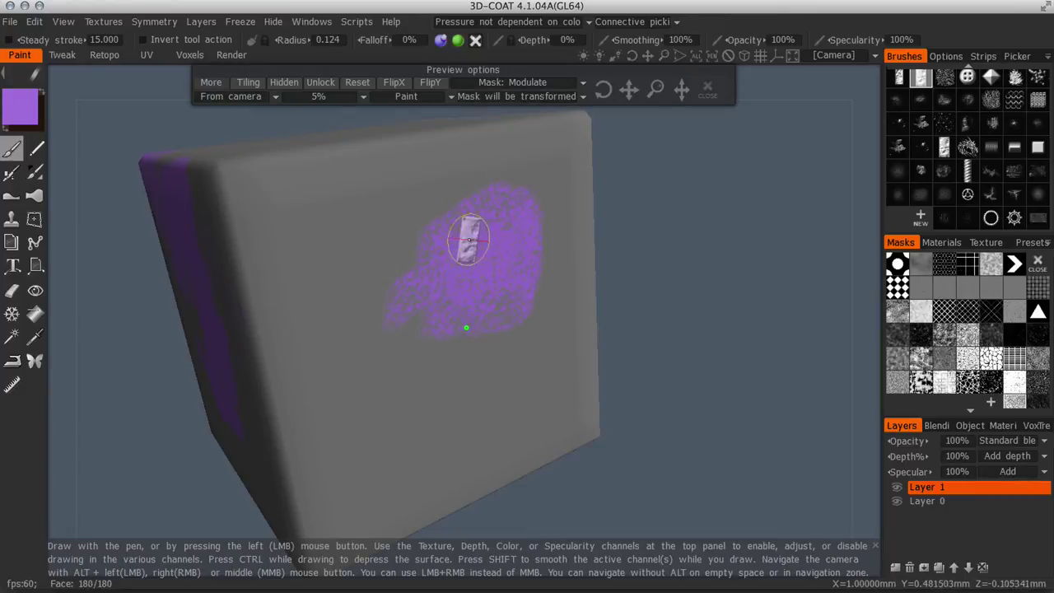
Extend the purple speckled patch toward the upper edge of the cube's face and switch the mask preview to Lock
left_click(451, 98)
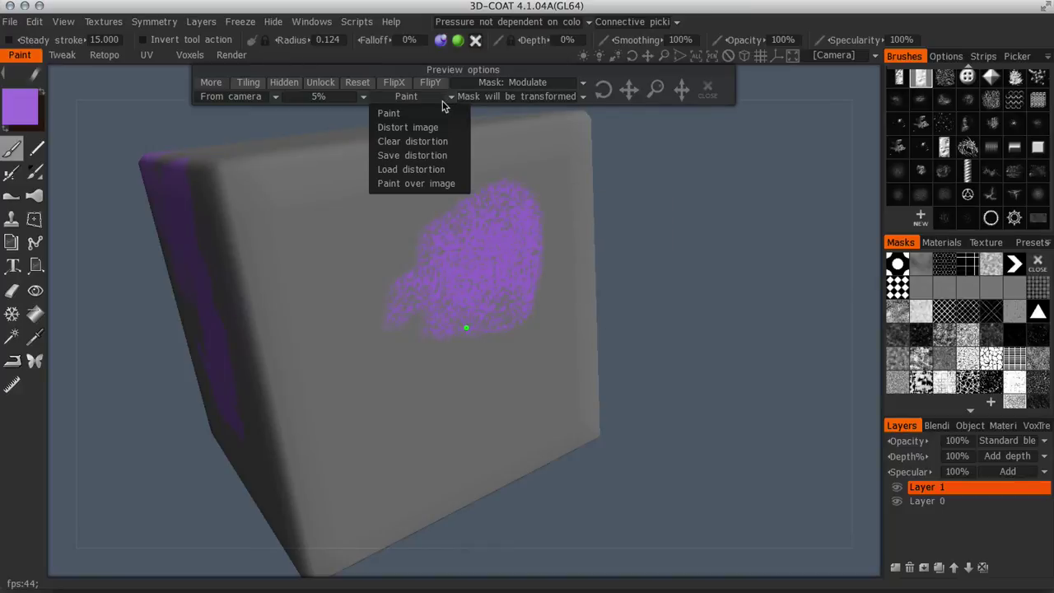
mouse_move(514, 198)
left_mouse_down()
mouse_move(495, 192)
mouse_move(493, 173)
left_mouse_up()
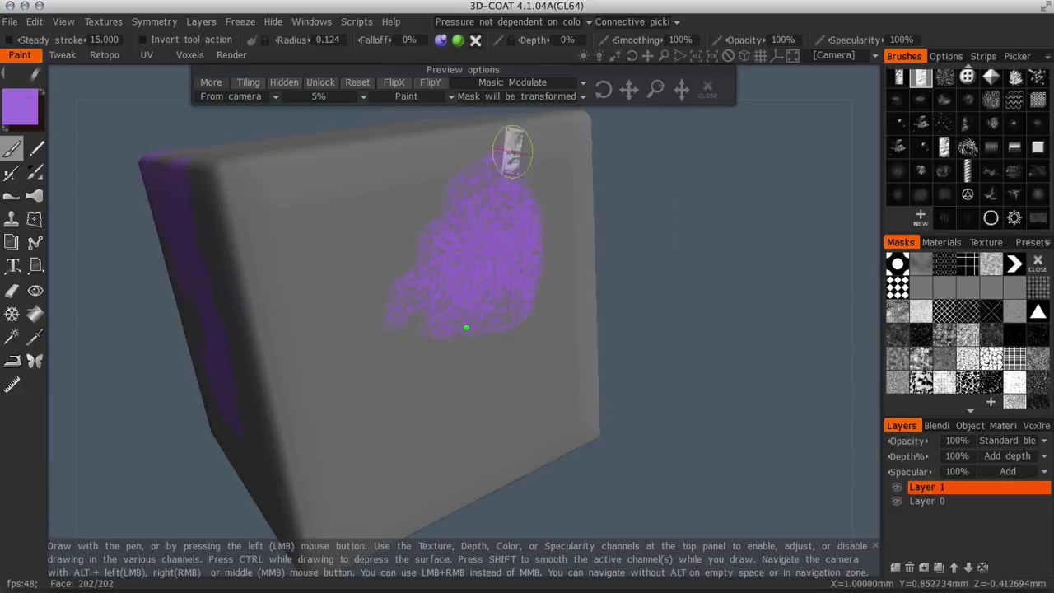
left_click(320, 85)
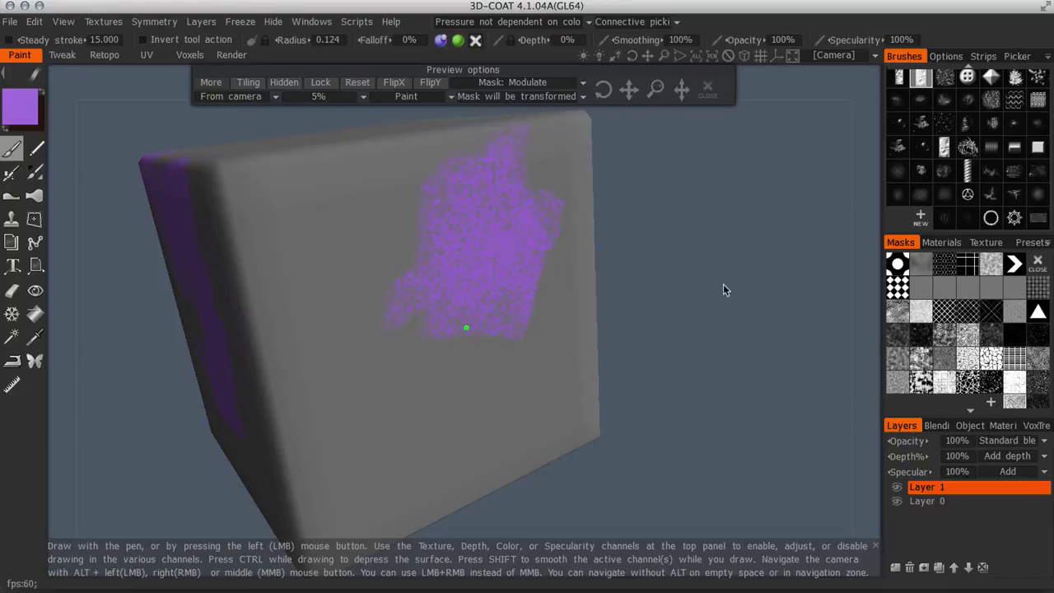
Set the preview visibility to Auto, thicken the speckled patch and paint a diagonal textured stroke beside it on the same face
mouse_move(724, 286)
left_mouse_down()
mouse_move(693, 288)
mouse_move(686, 258)
mouse_move(709, 249)
left_mouse_up()
left_click(478, 272)
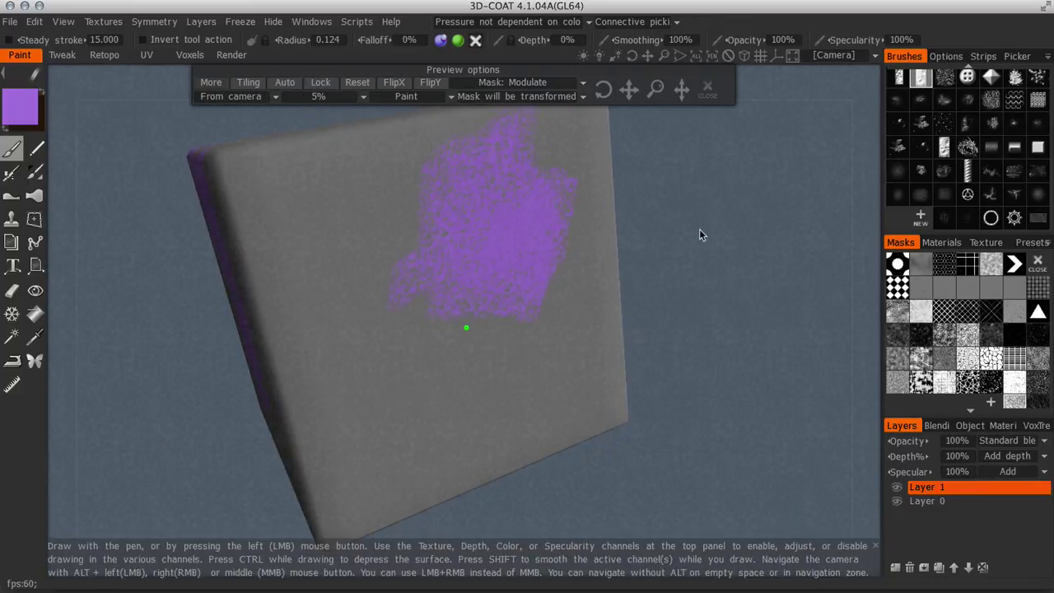
left_click_drag(699, 233, 560, 252)
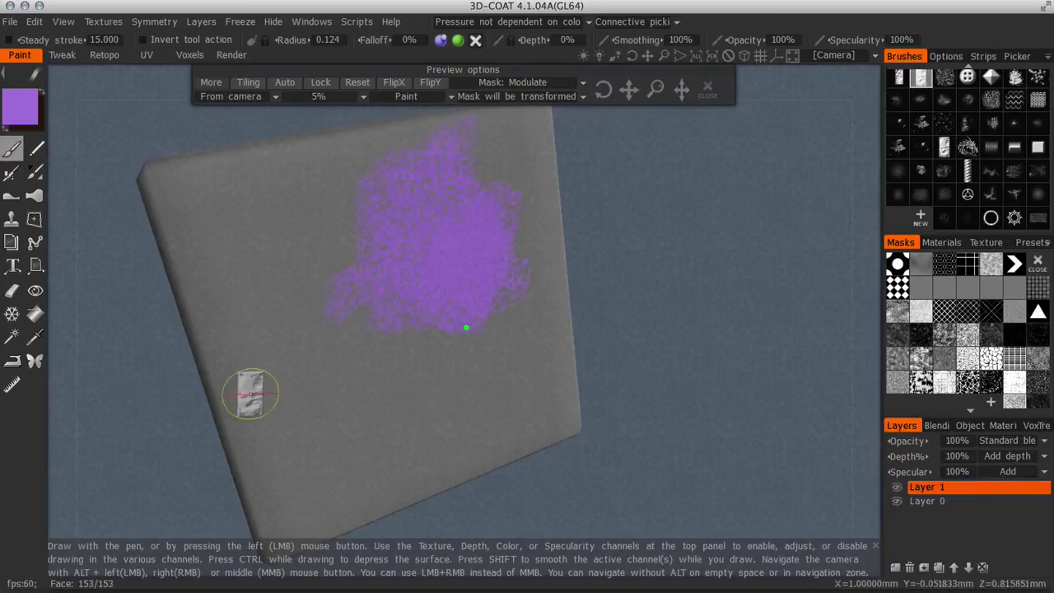
mouse_move(252, 363)
left_mouse_down()
mouse_move(285, 322)
mouse_move(274, 340)
left_mouse_up()
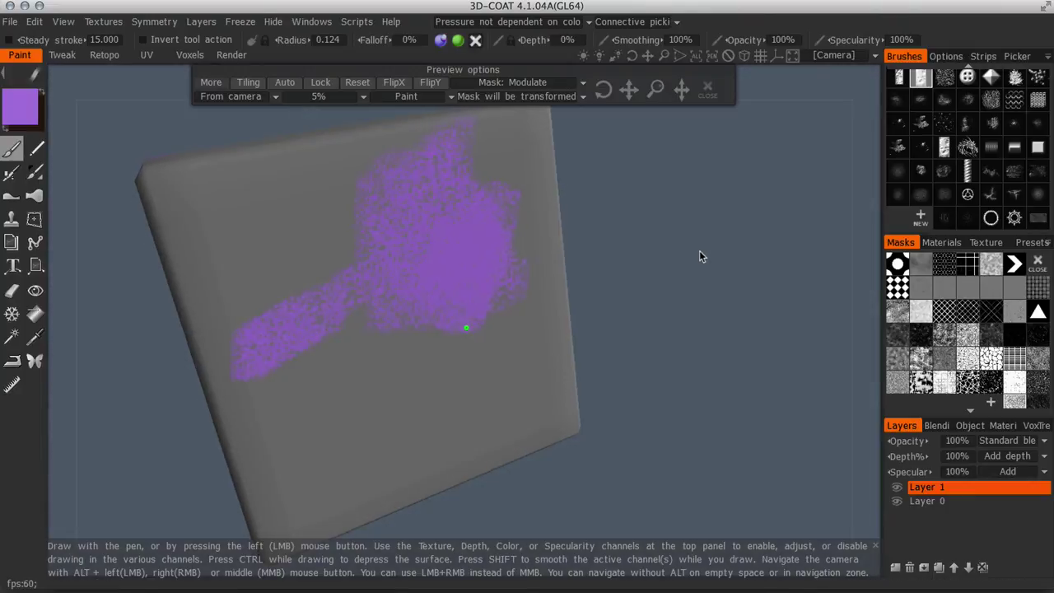
left_click_drag(699, 256, 629, 262)
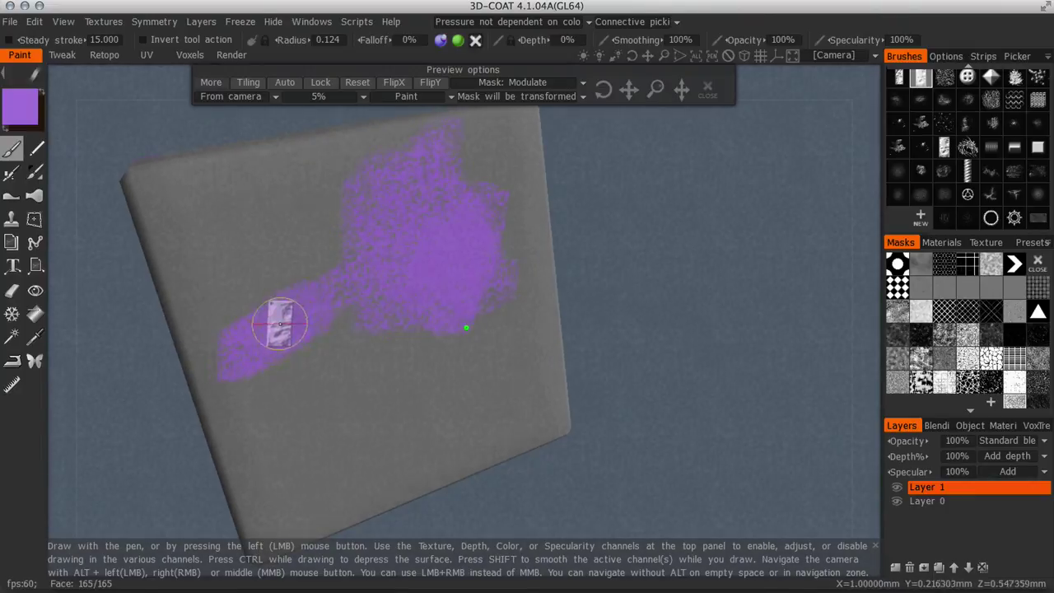
left_click_drag(280, 323, 302, 311)
Set the mask preview visibility to Hidden and check the painted face from another angle
left_click_drag(645, 256, 641, 252)
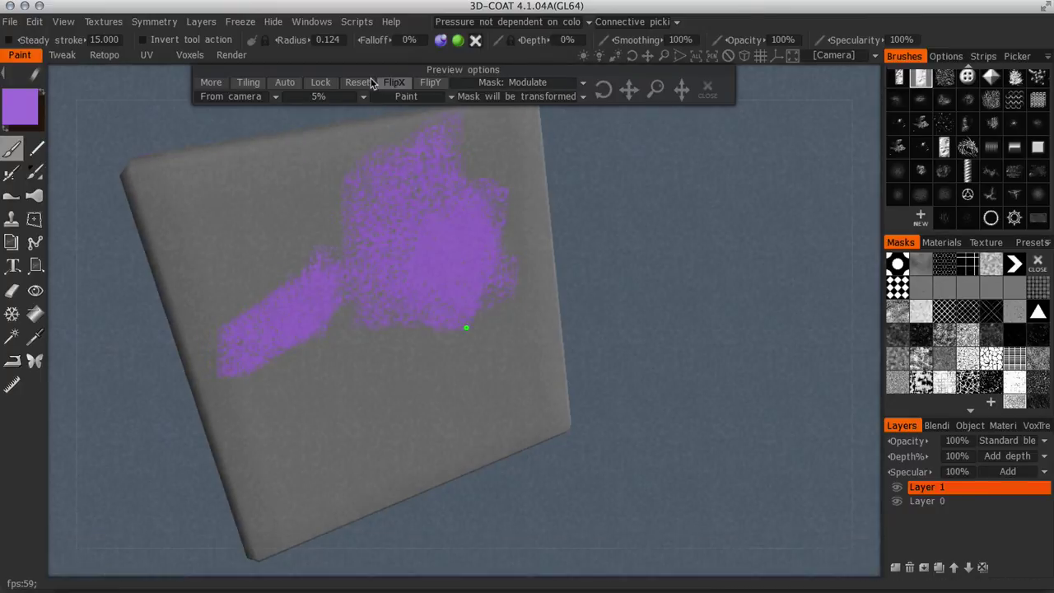
left_click(288, 84)
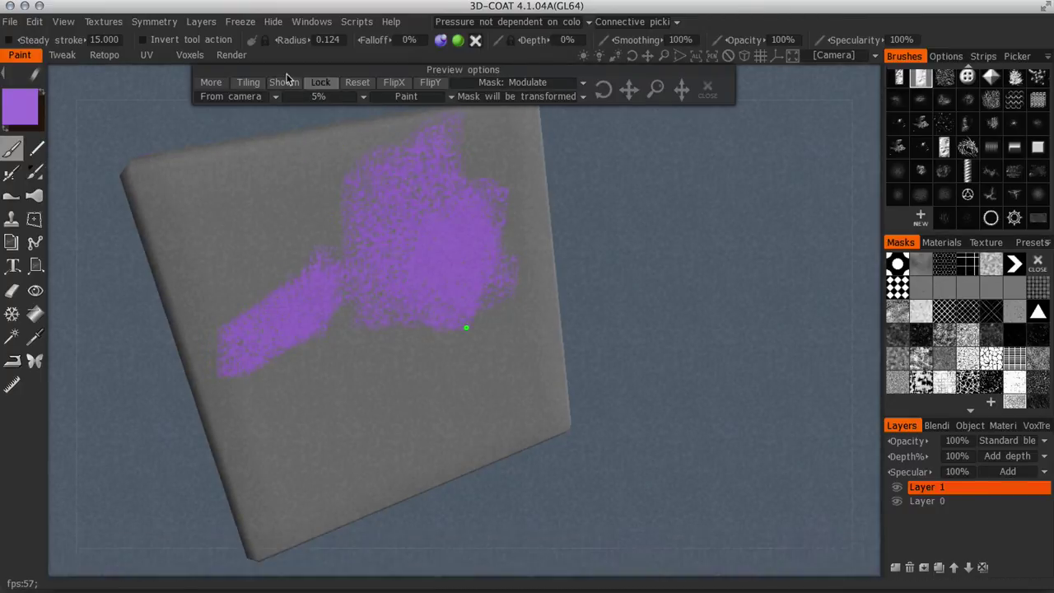
left_click_drag(717, 329, 615, 245)
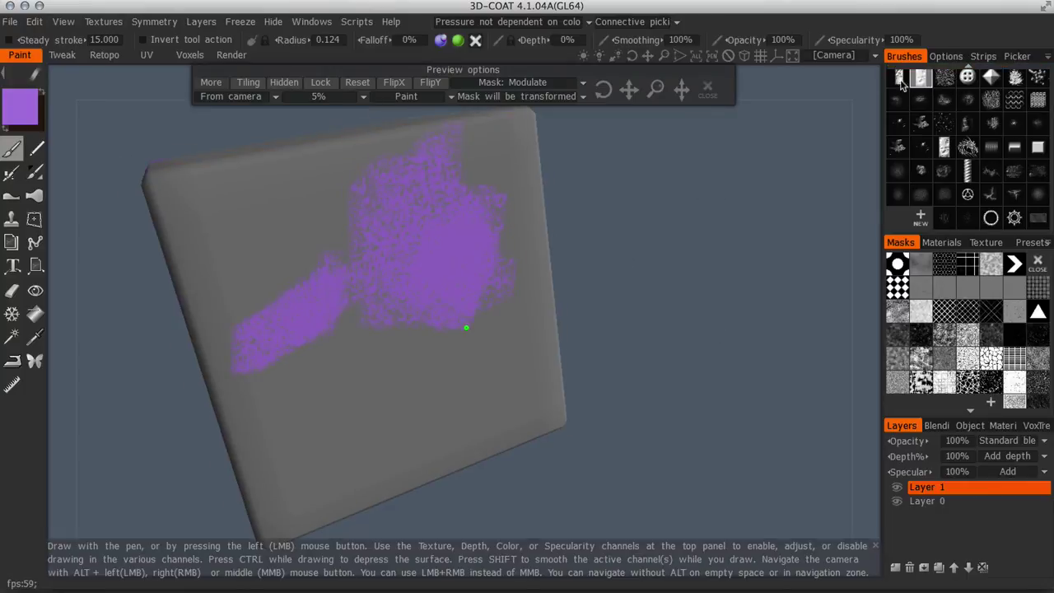
Bring up the Presets palette and add the current brush and mask setup as a new preset
left_click(922, 218)
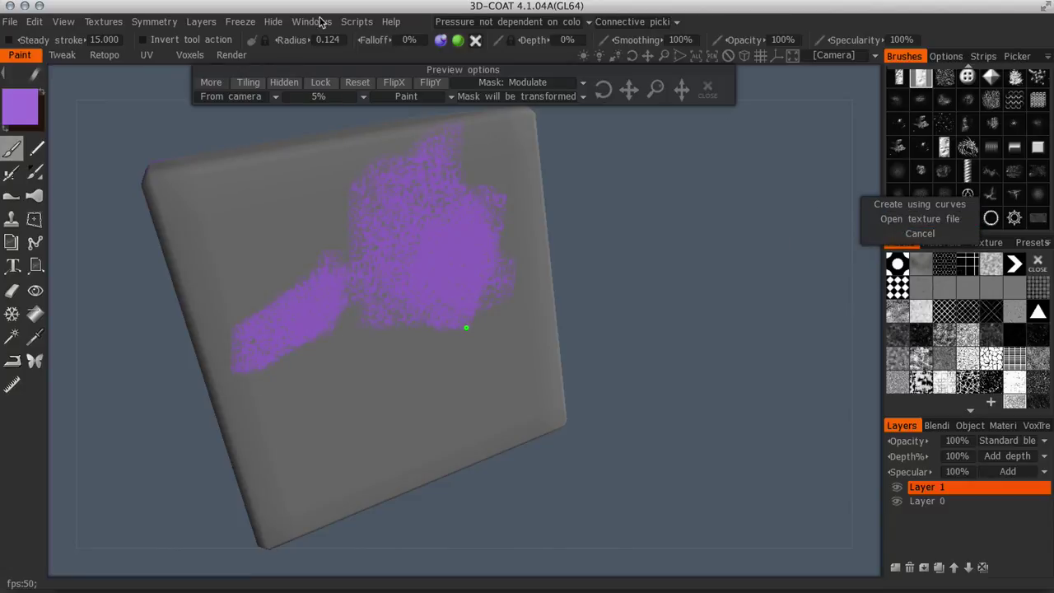
left_click(920, 233)
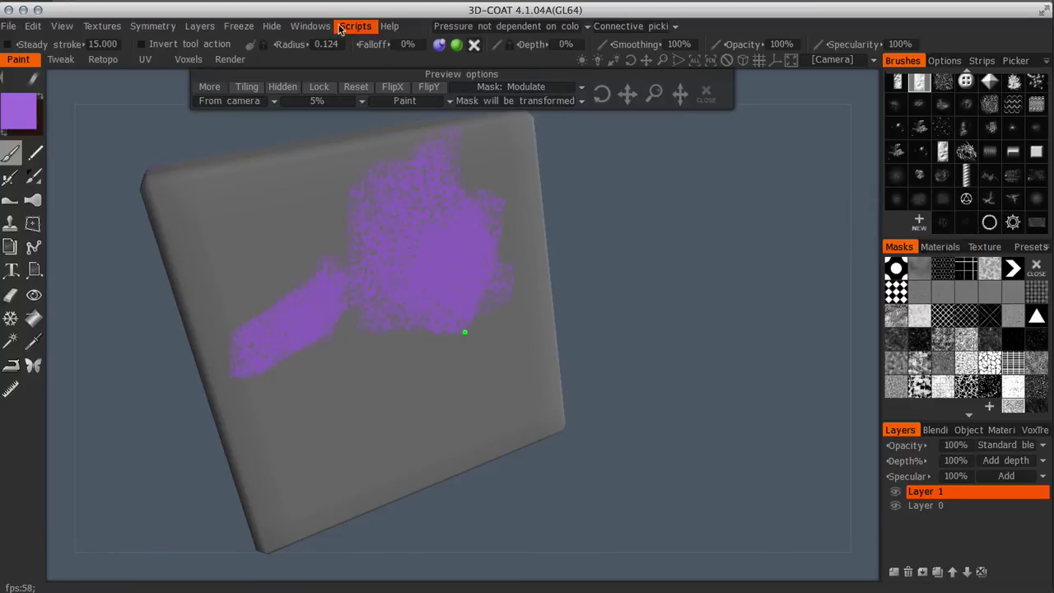
left_click(310, 26)
mouse_move(332, 51)
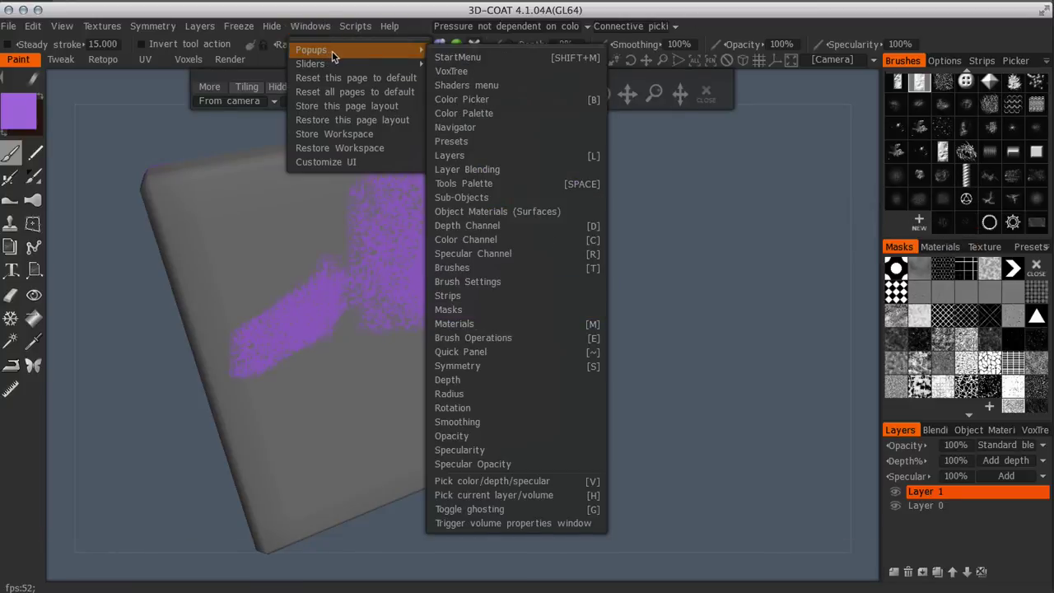
left_click(555, 142)
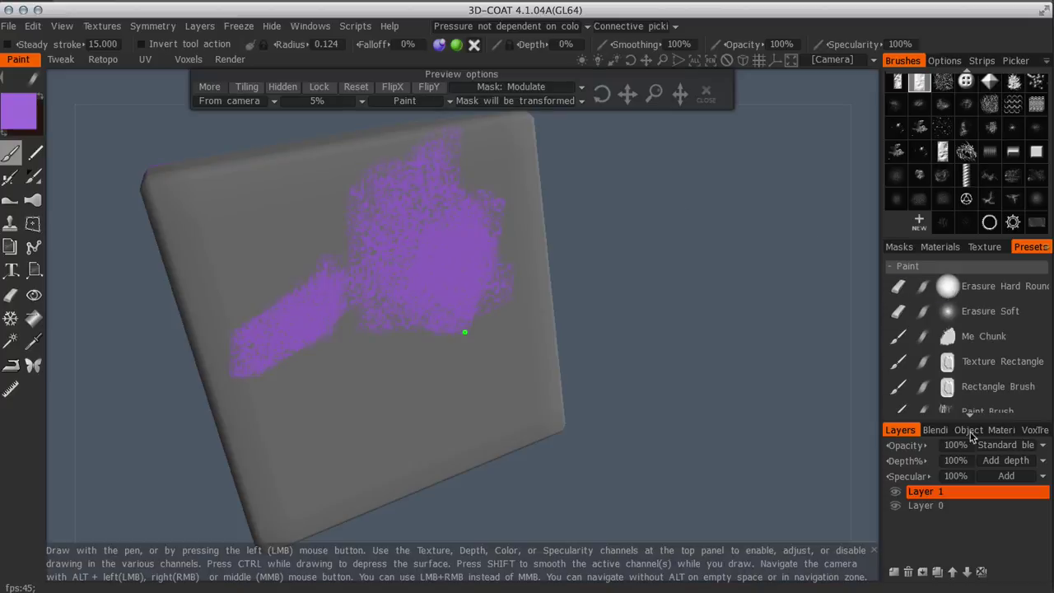
left_click(1047, 249)
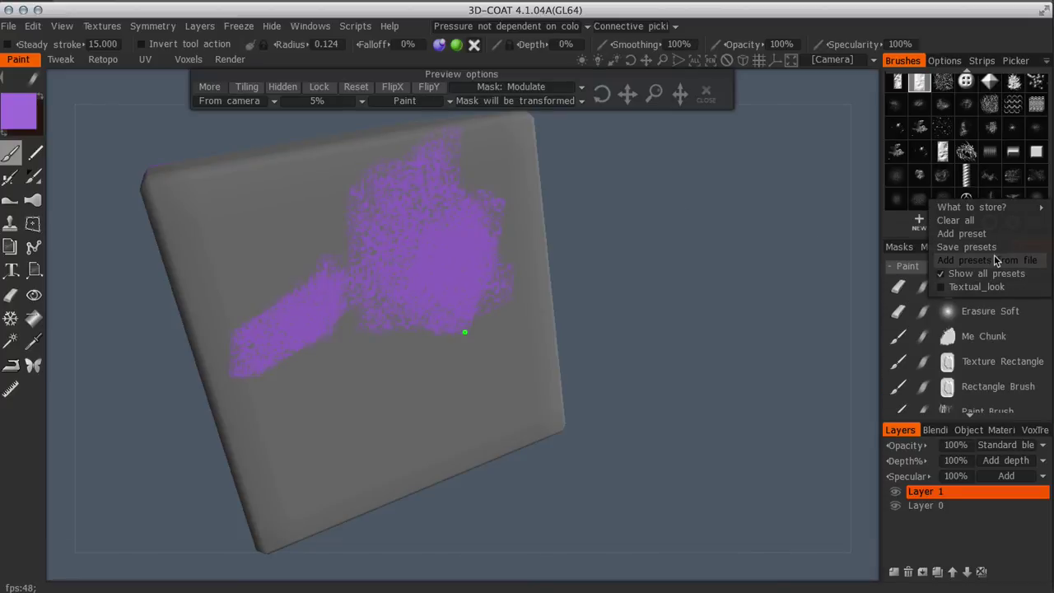
left_click(981, 234)
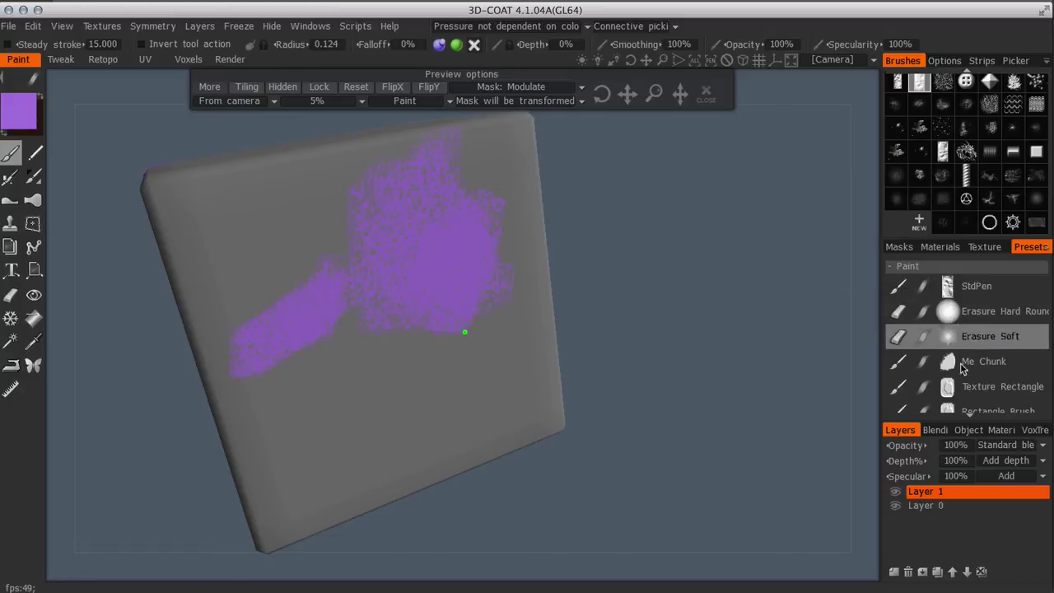
Load the Erasure Hard Round preset, switch to Rectangle Brush and paint a solid purple zigzag across the face's lower part
left_click(987, 313)
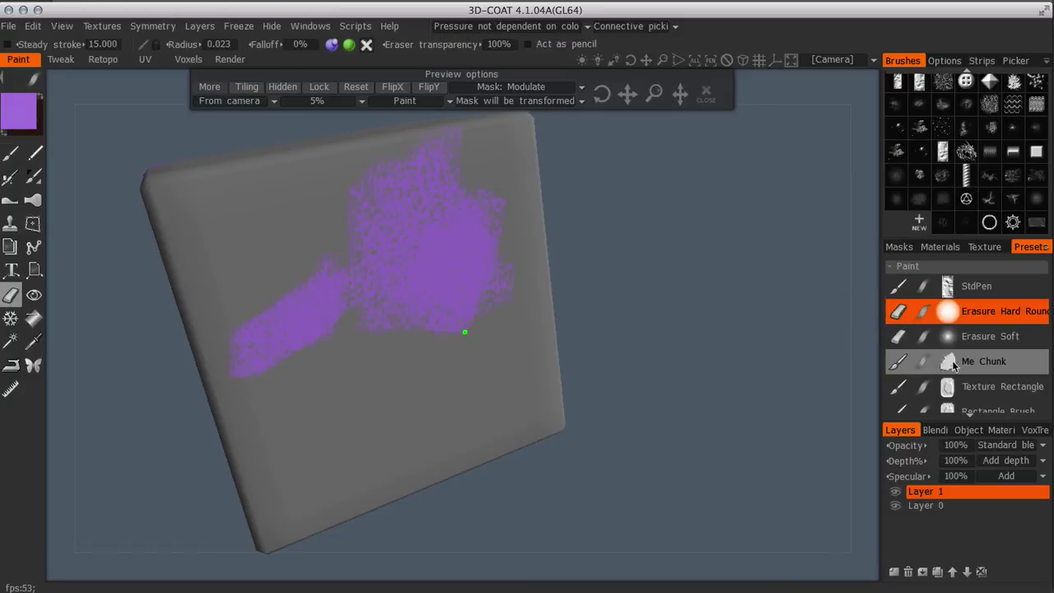
double_click(987, 409)
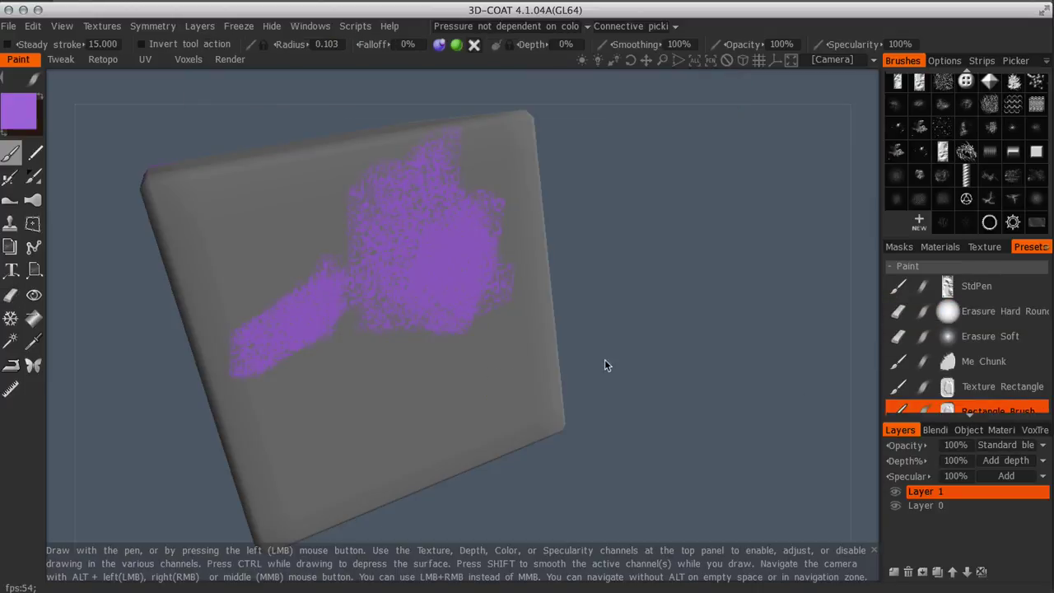
left_click_drag(533, 327, 288, 445)
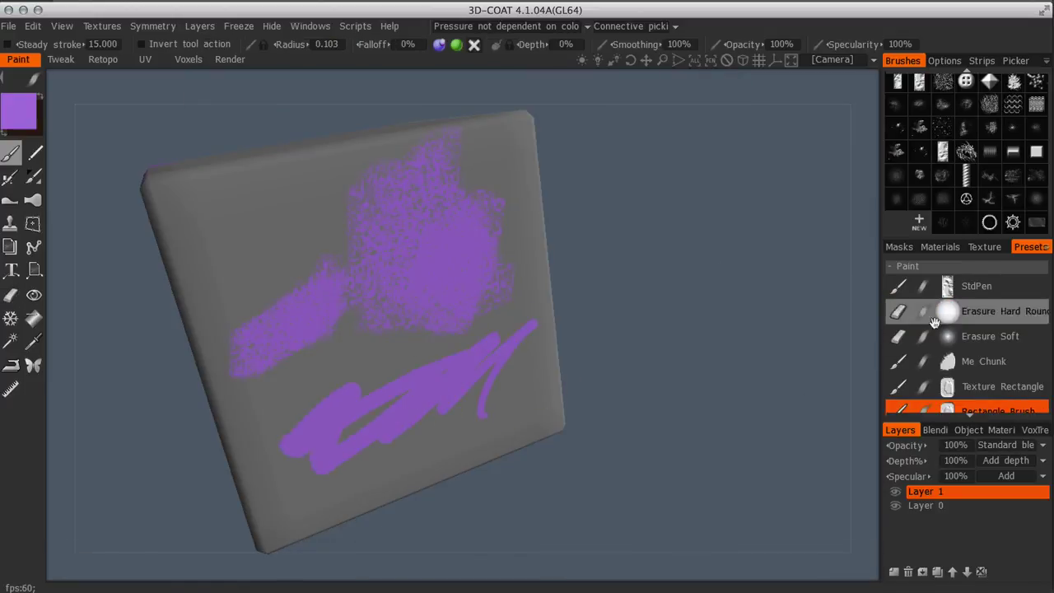
Load the StdPen preset and paint masked speckled strokes around the patch and along the face's upper edge
left_click(977, 286)
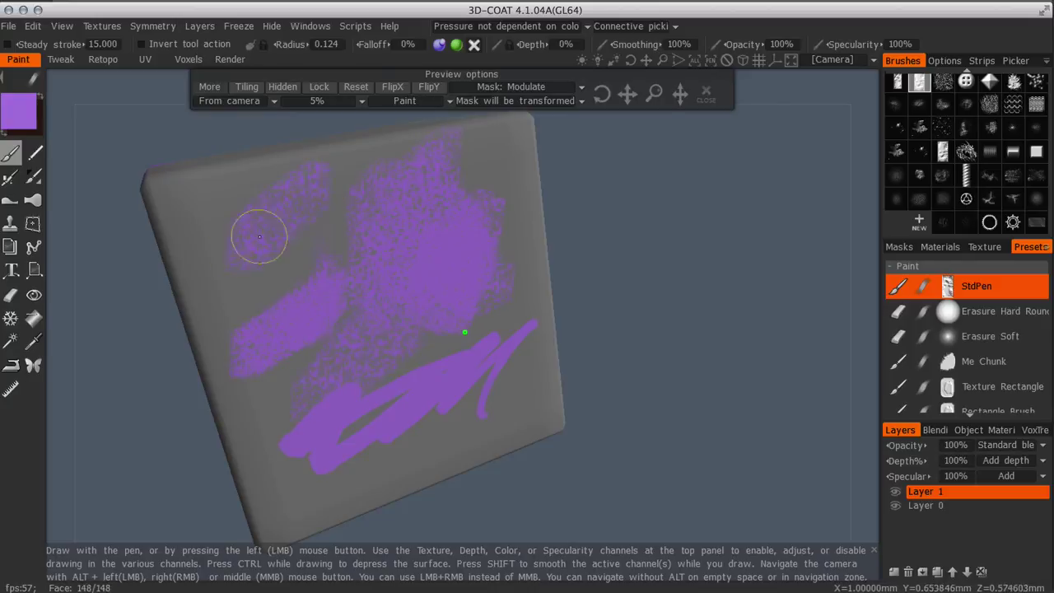
left_click_drag(648, 252, 476, 305)
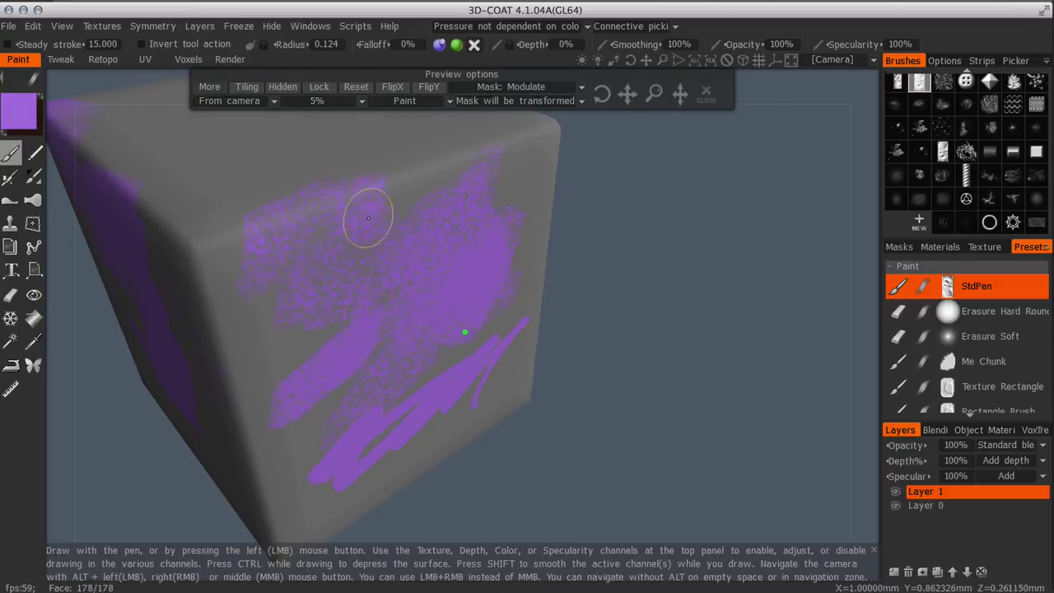